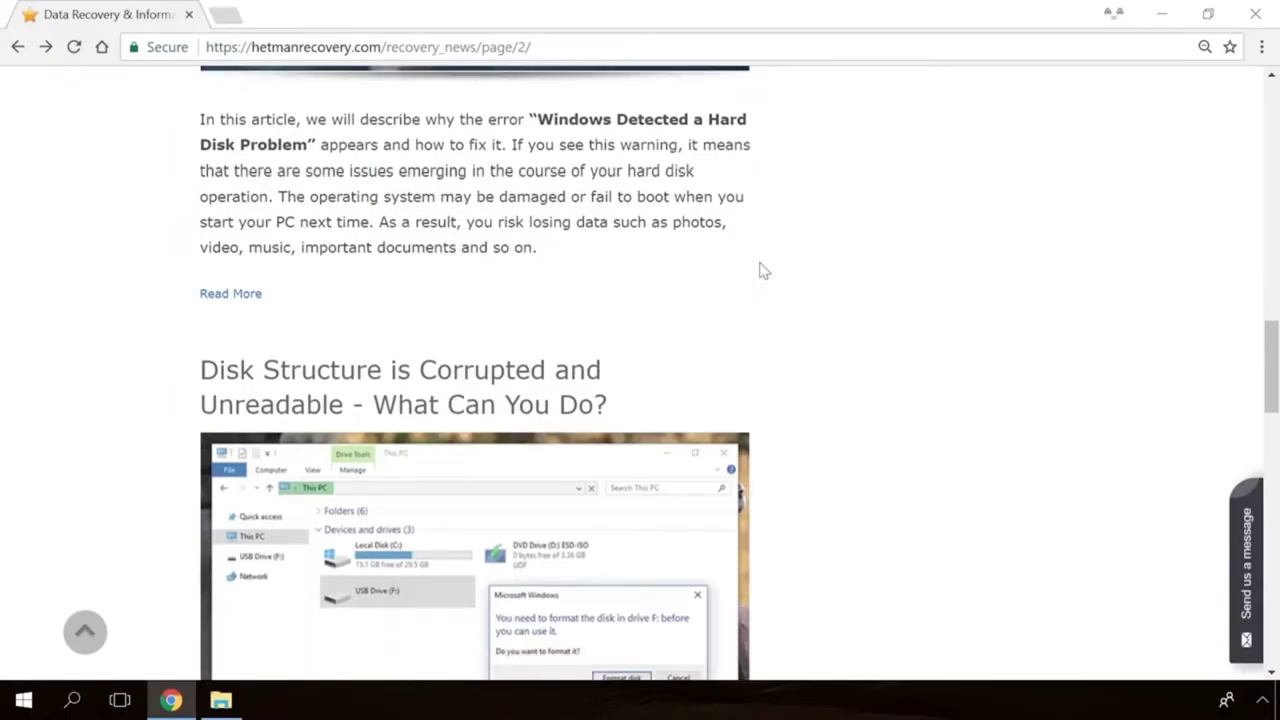
# Type 'Hello' into the article's 'Send us a message' form
pyautogui.scroll(-10, 760, 270)
# Open the 'Windows Detected a Hard Disk Problem' fix article from the blog
pyautogui.scroll(12, 760, 270)
pyautogui.scroll(7, 760, 270)
pyautogui.click(486, 360)
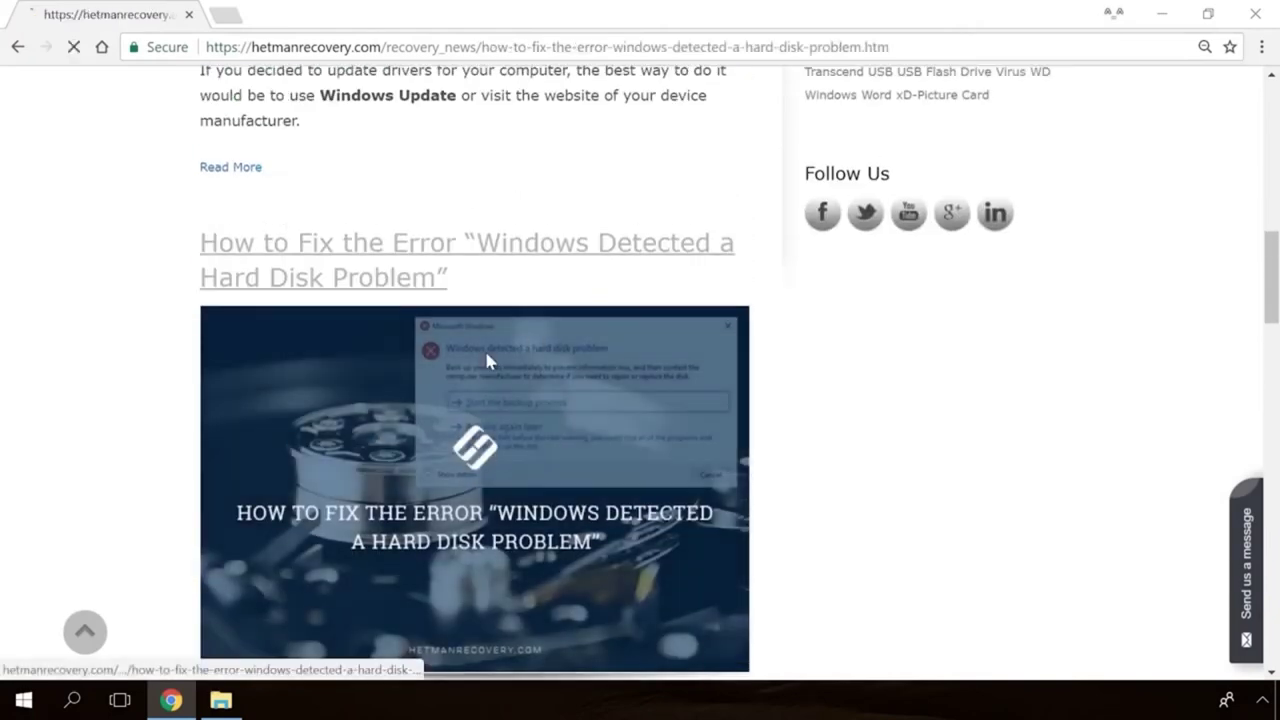
pyautogui.scroll(-15, 764, 435)
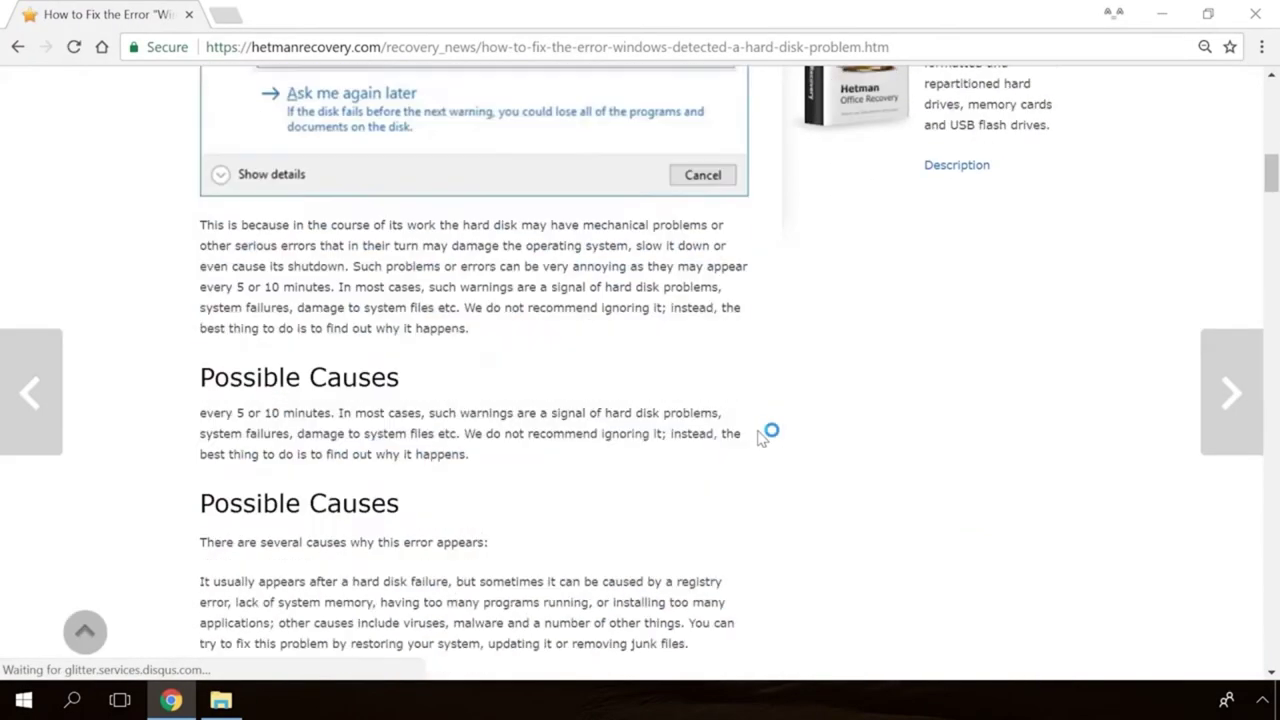
pyautogui.scroll(-13, 763, 433)
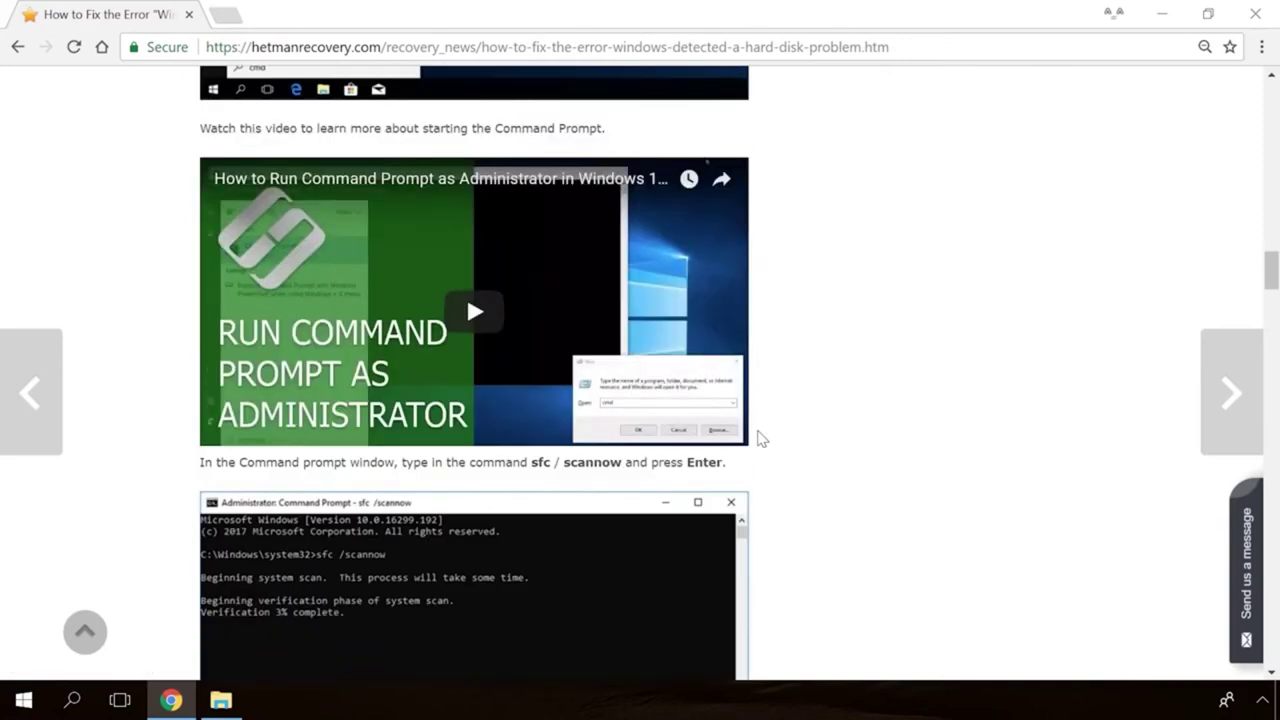
pyautogui.click(1245, 536)
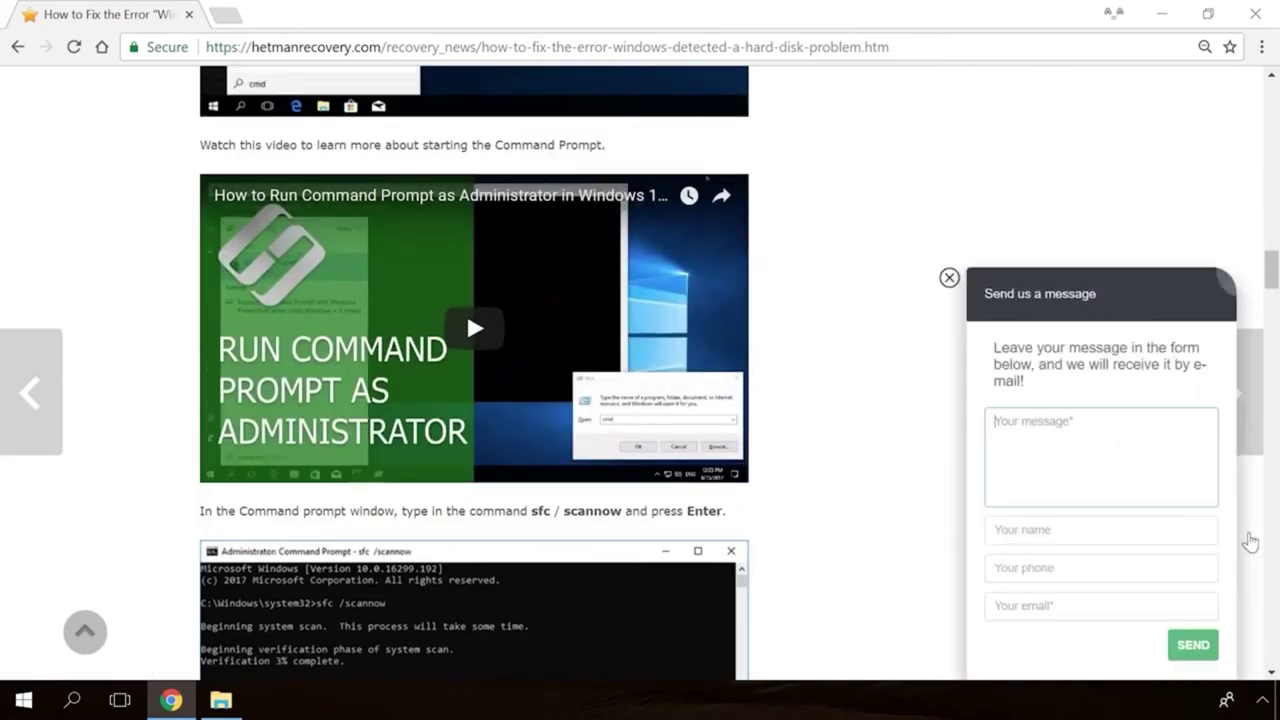
pyautogui.write('Hello')
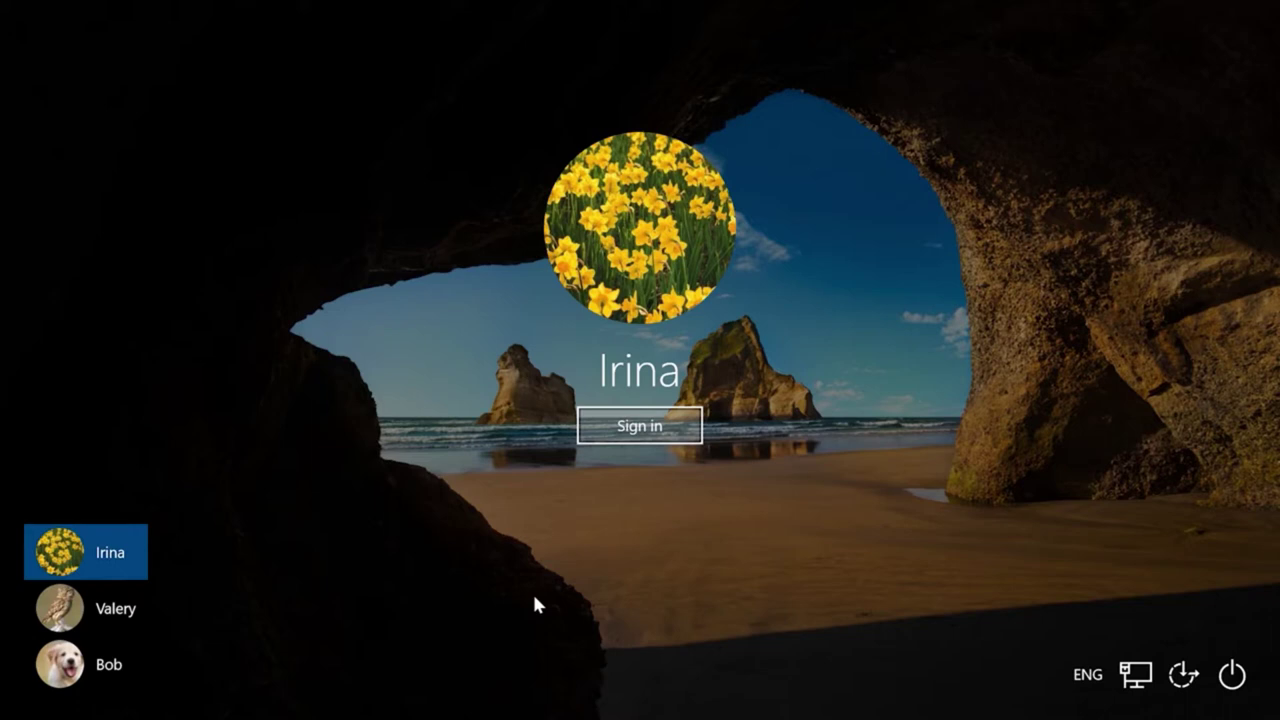
# Sign in to the Windows account and launch Hetman Internet Spy from the desktop
pyautogui.click(650, 430)
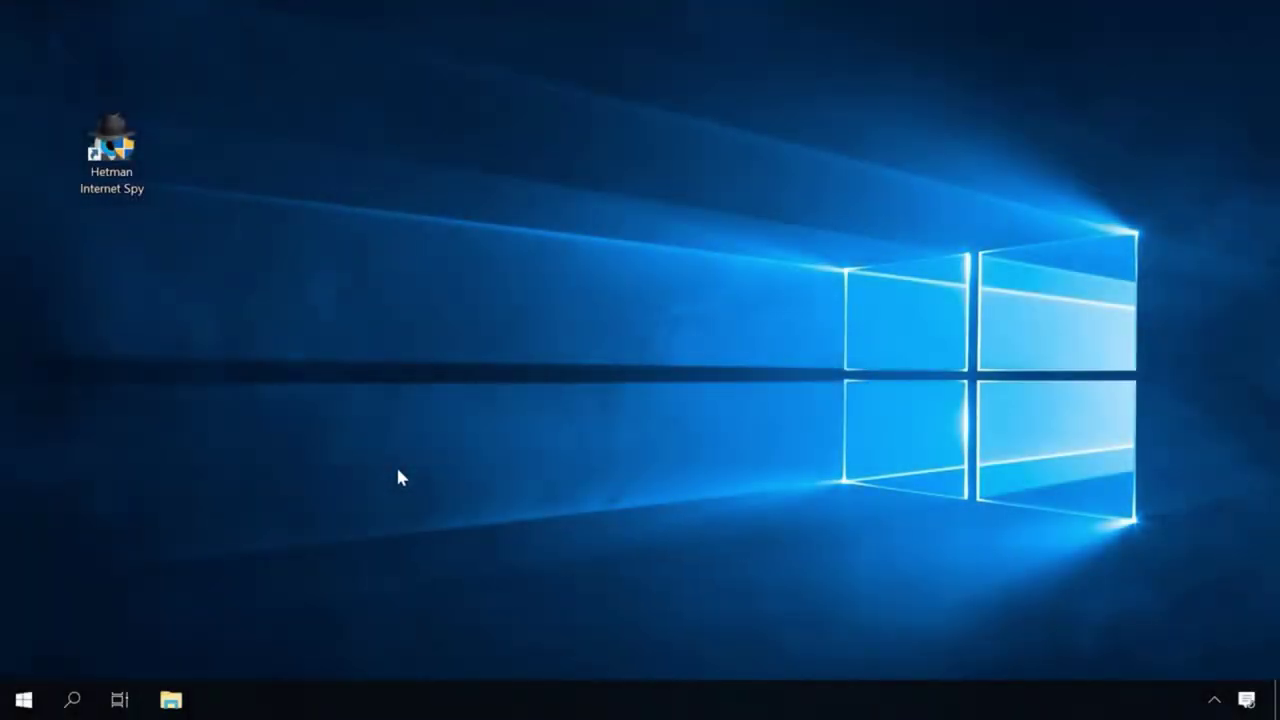
pyautogui.doubleClick(115, 166)
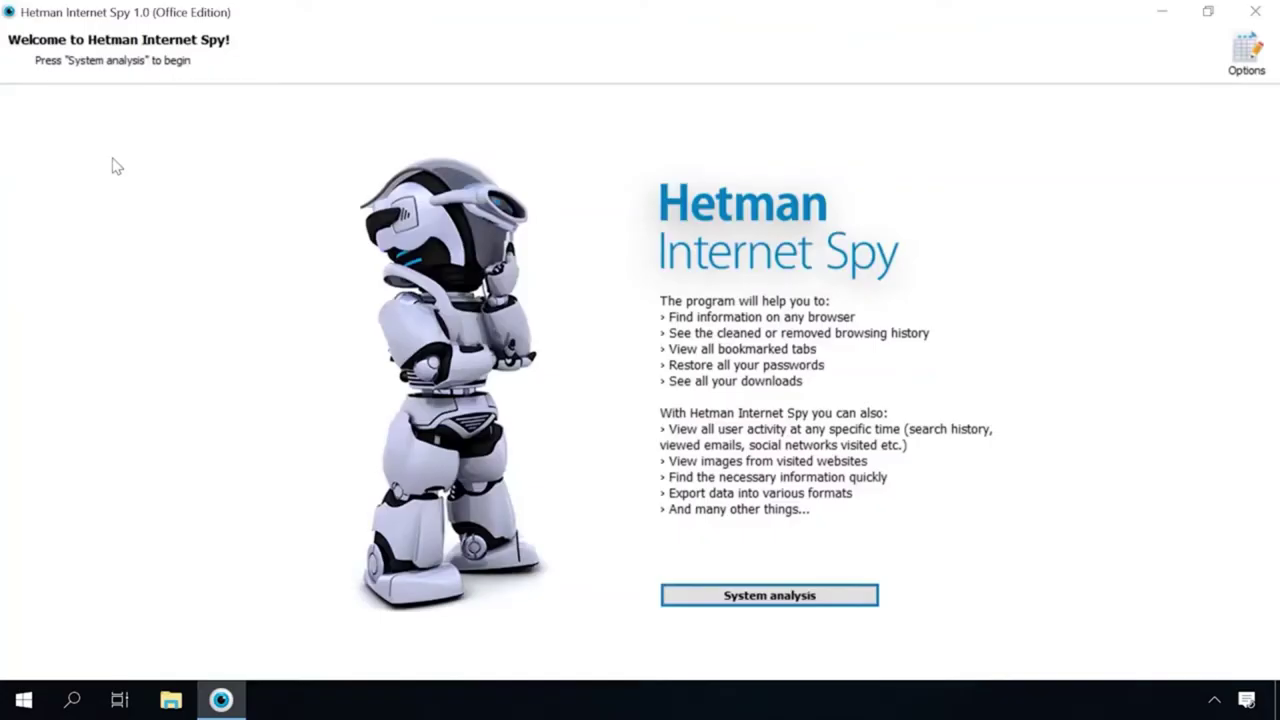
# Run the system analysis and pick the user account whose browsing to analyse
pyautogui.click(767, 596)
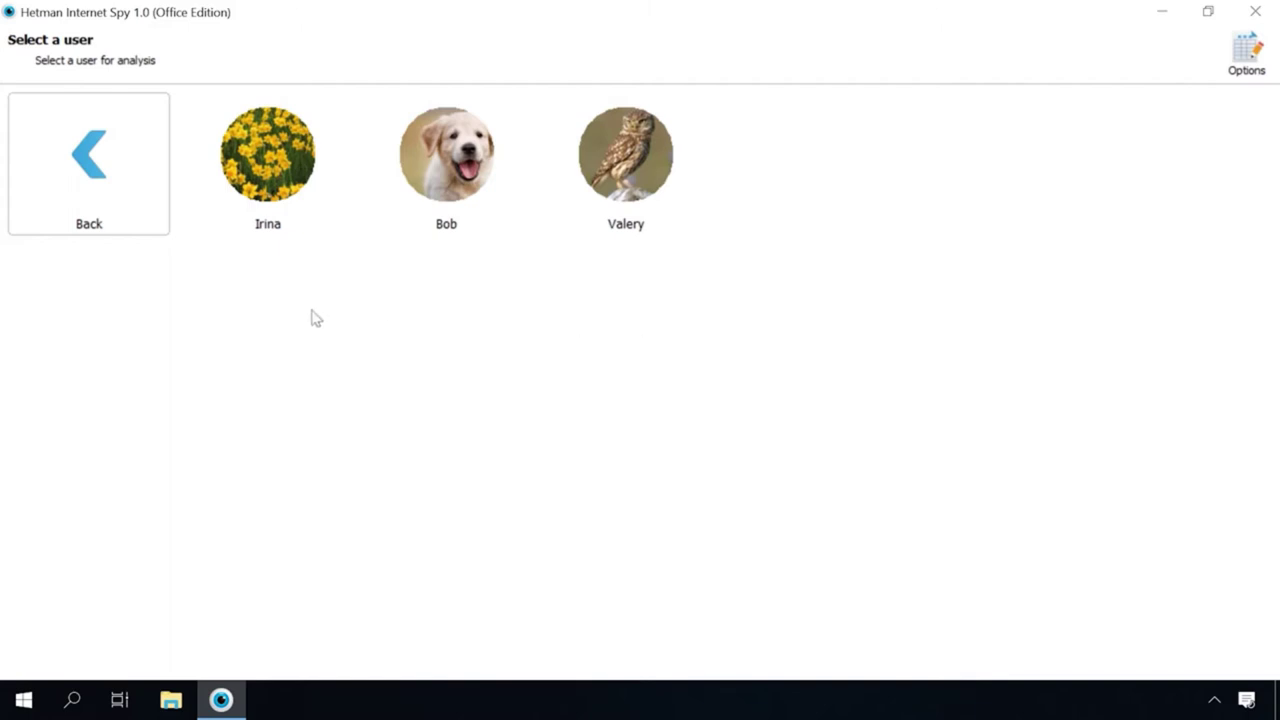
pyautogui.click(268, 162)
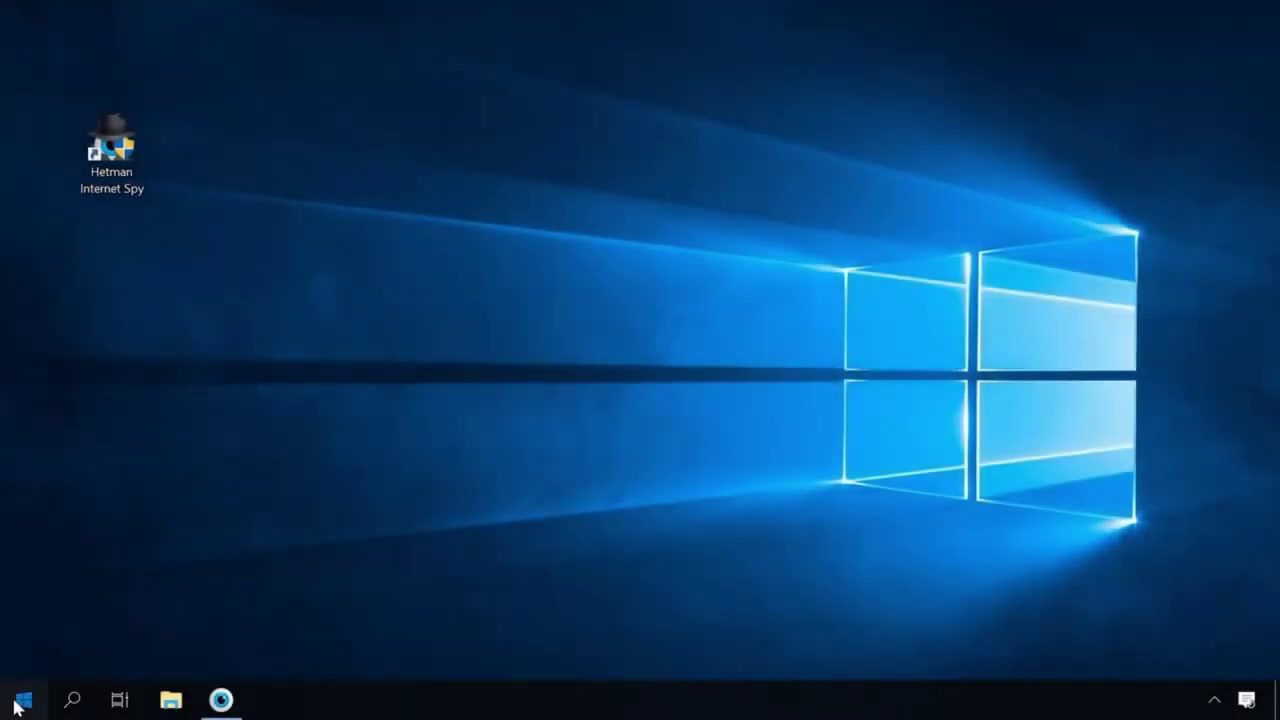
pyautogui.click(20, 698)
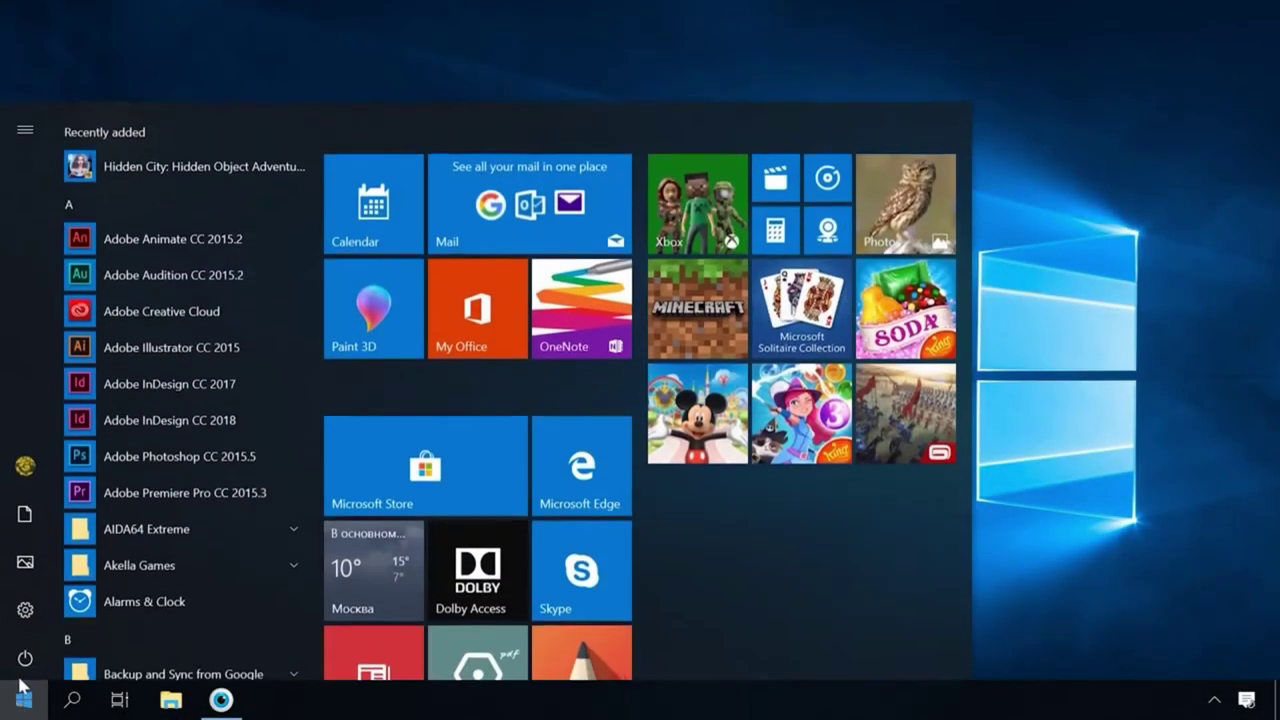
pyautogui.click(24, 606)
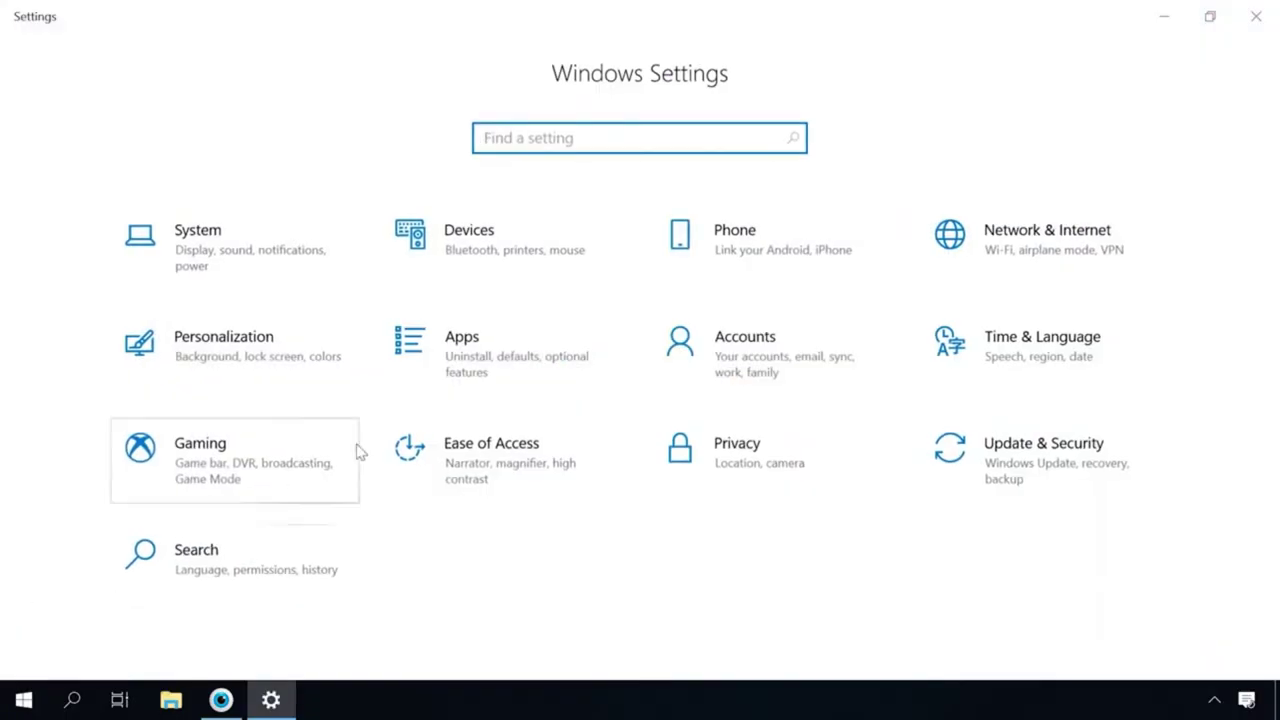
pyautogui.click(479, 336)
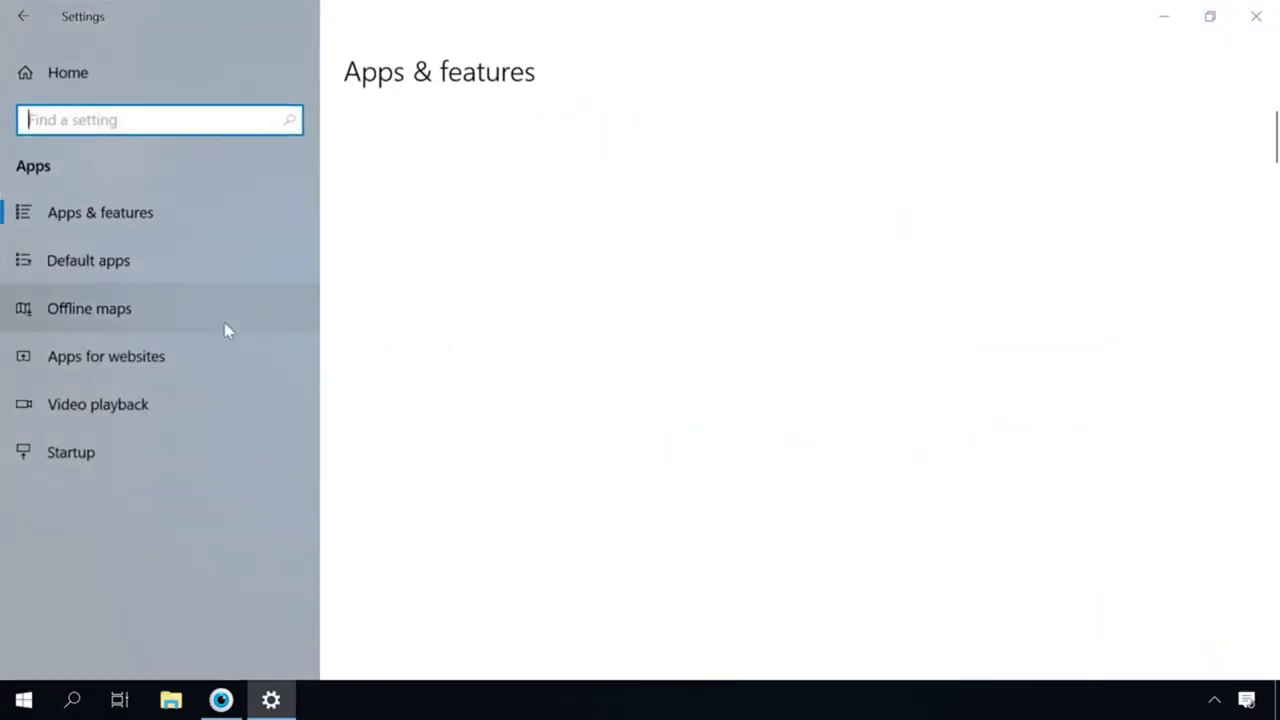
pyautogui.click(86, 260)
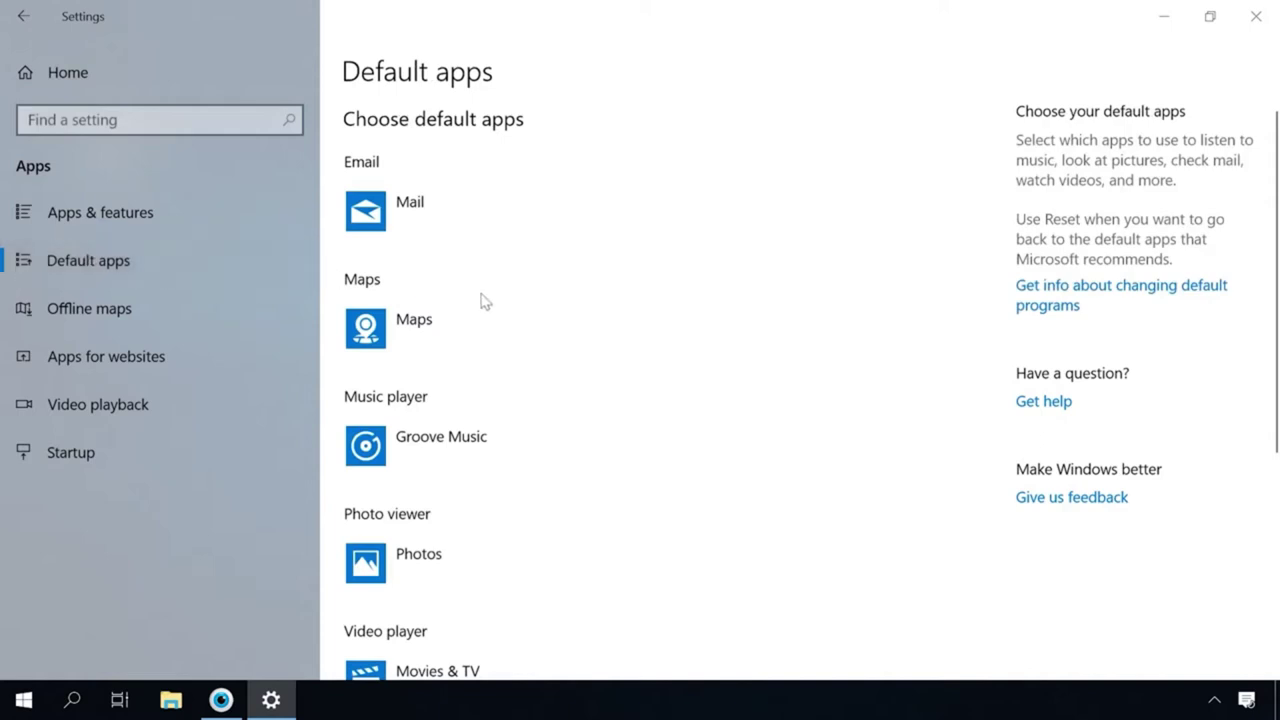
pyautogui.scroll(-5, 560, 330)
pyautogui.click(489, 391)
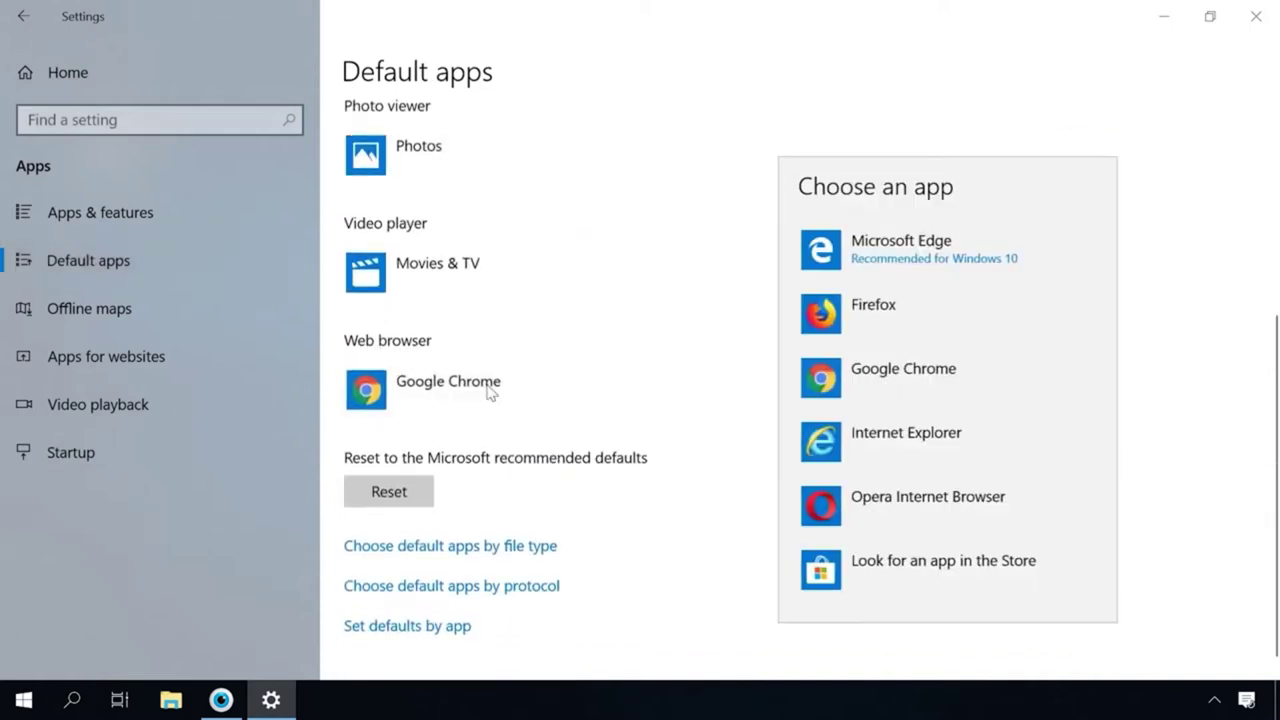
pyautogui.click(489, 391)
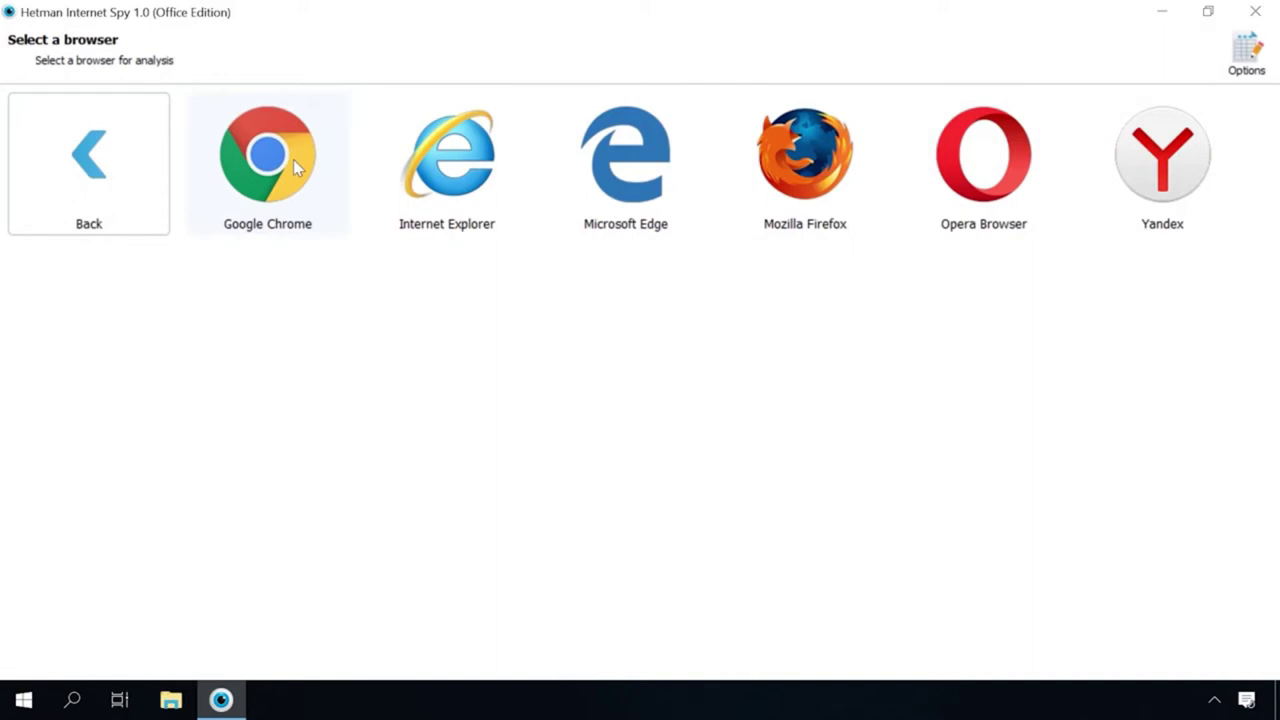
# Analyse Google Chrome for the chosen user and browse its 728 visited pages
pyautogui.click(293, 159)
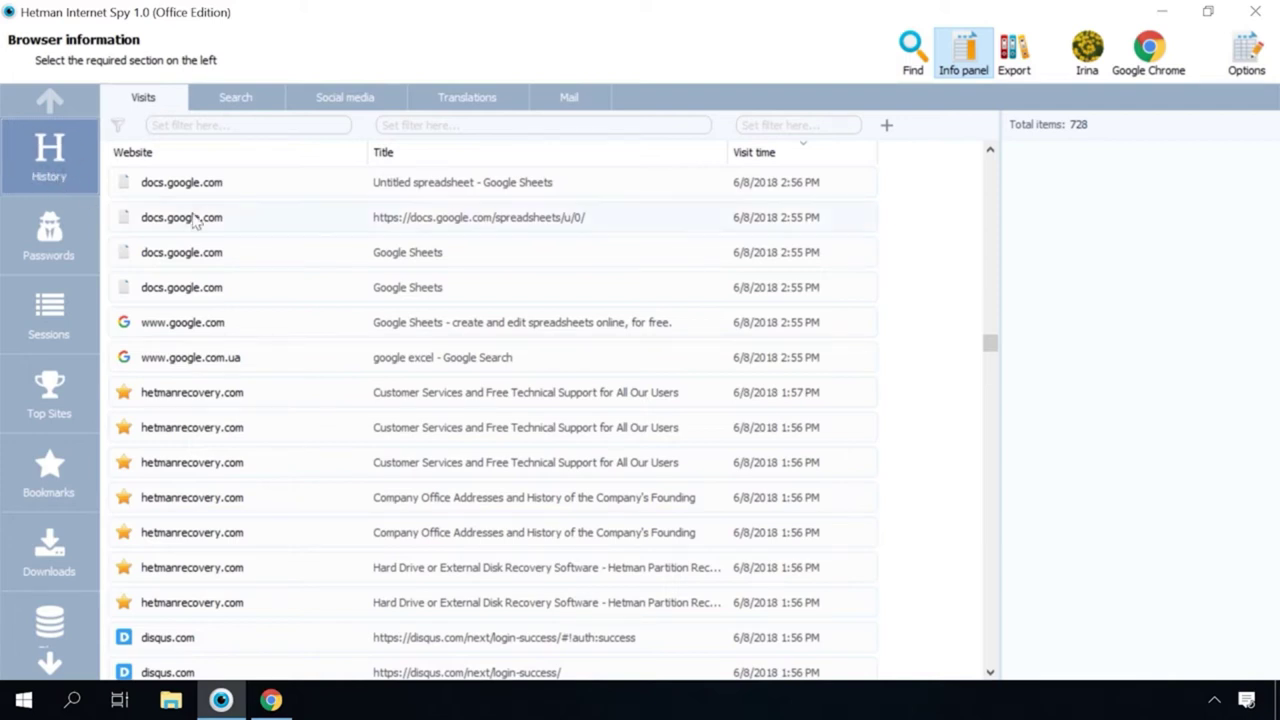
pyautogui.scroll(-4, 220, 287)
pyautogui.scroll(-9, 220, 287)
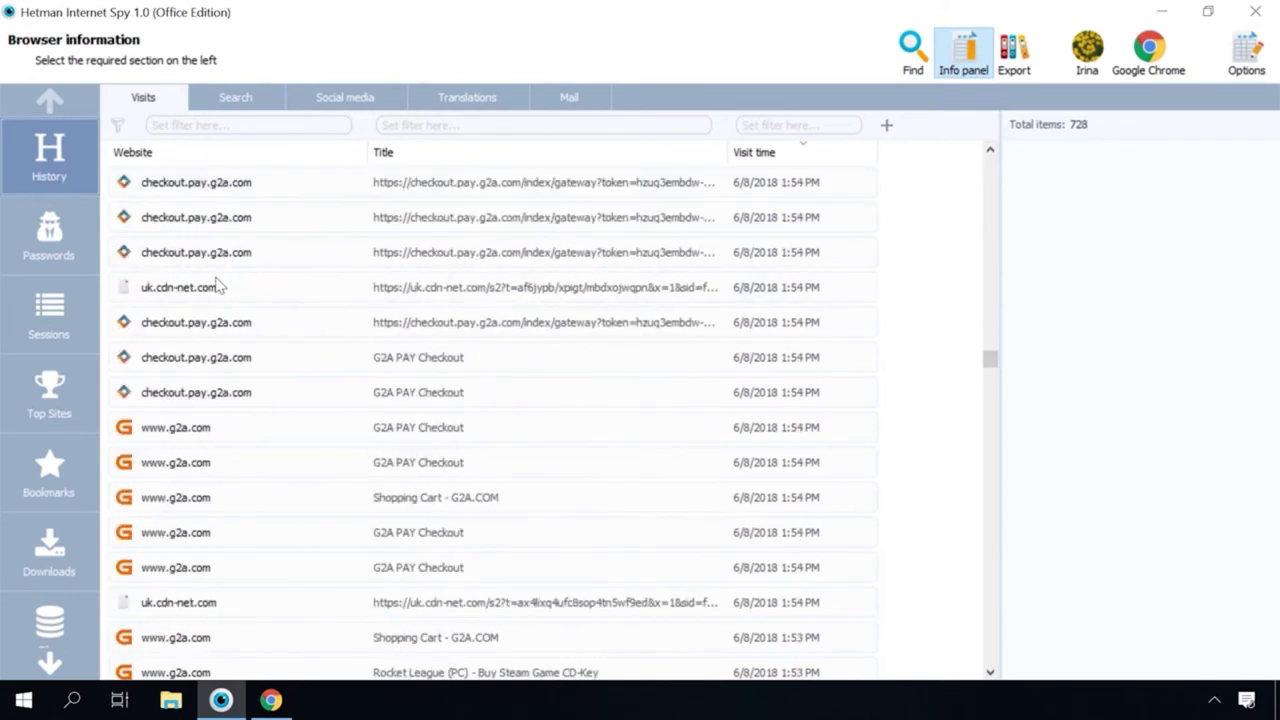
pyautogui.scroll(-9, 215, 287)
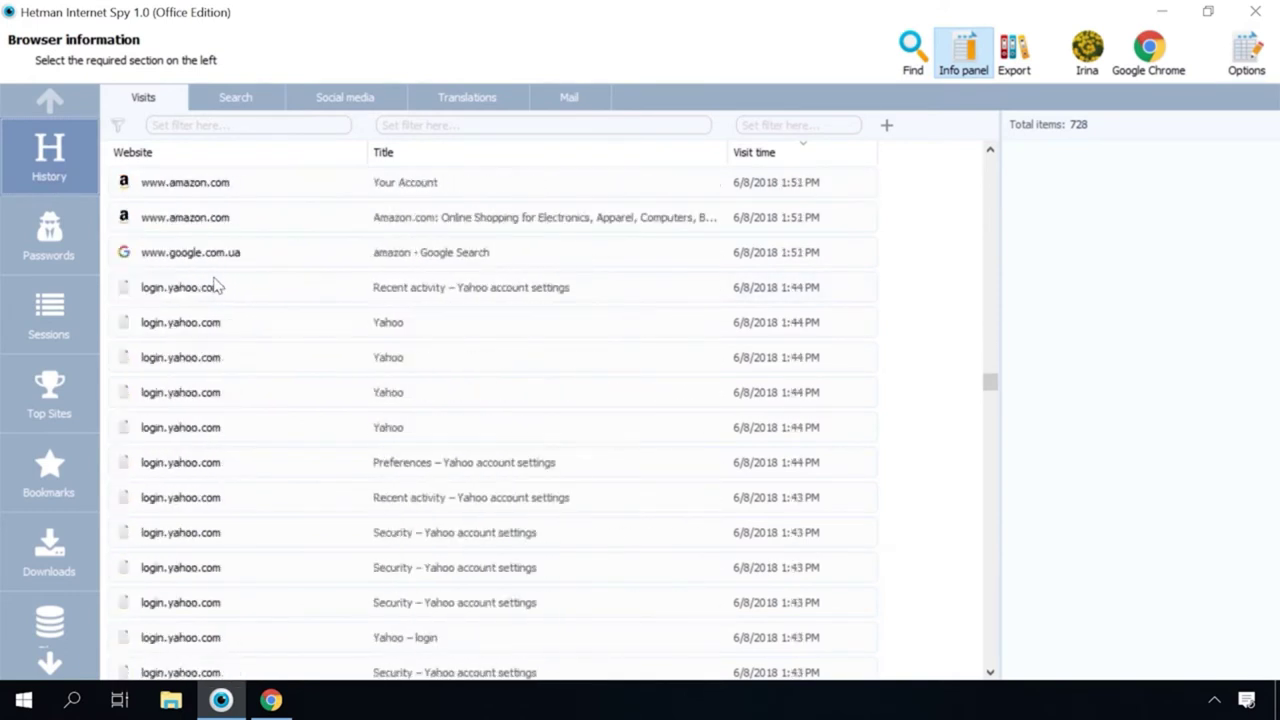
pyautogui.scroll(-9, 215, 287)
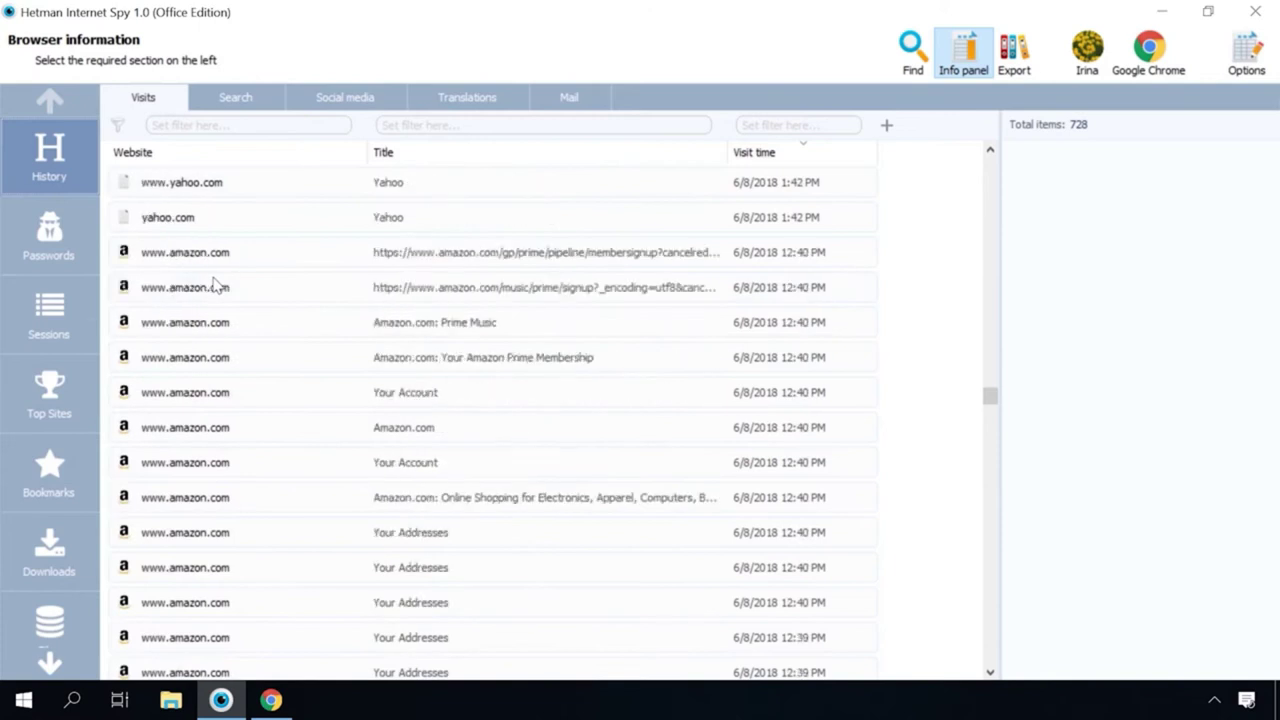
pyautogui.scroll(-9, 212, 286)
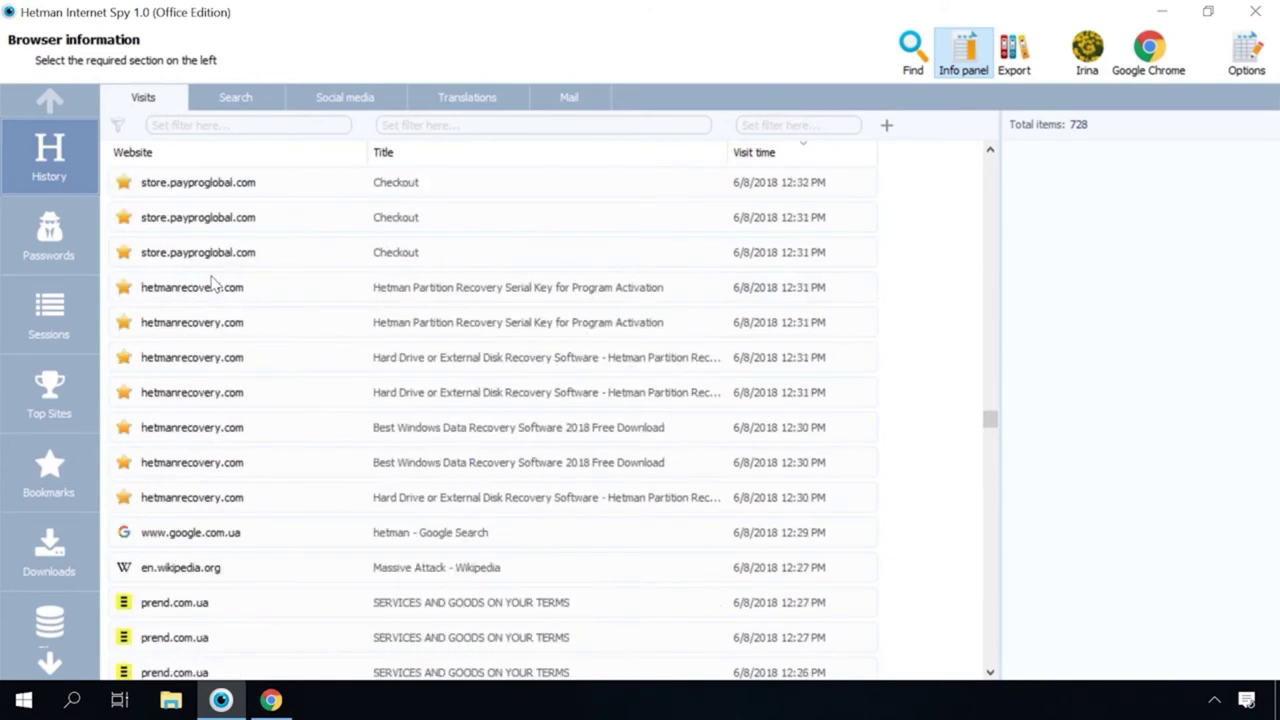
pyautogui.scroll(-9, 212, 286)
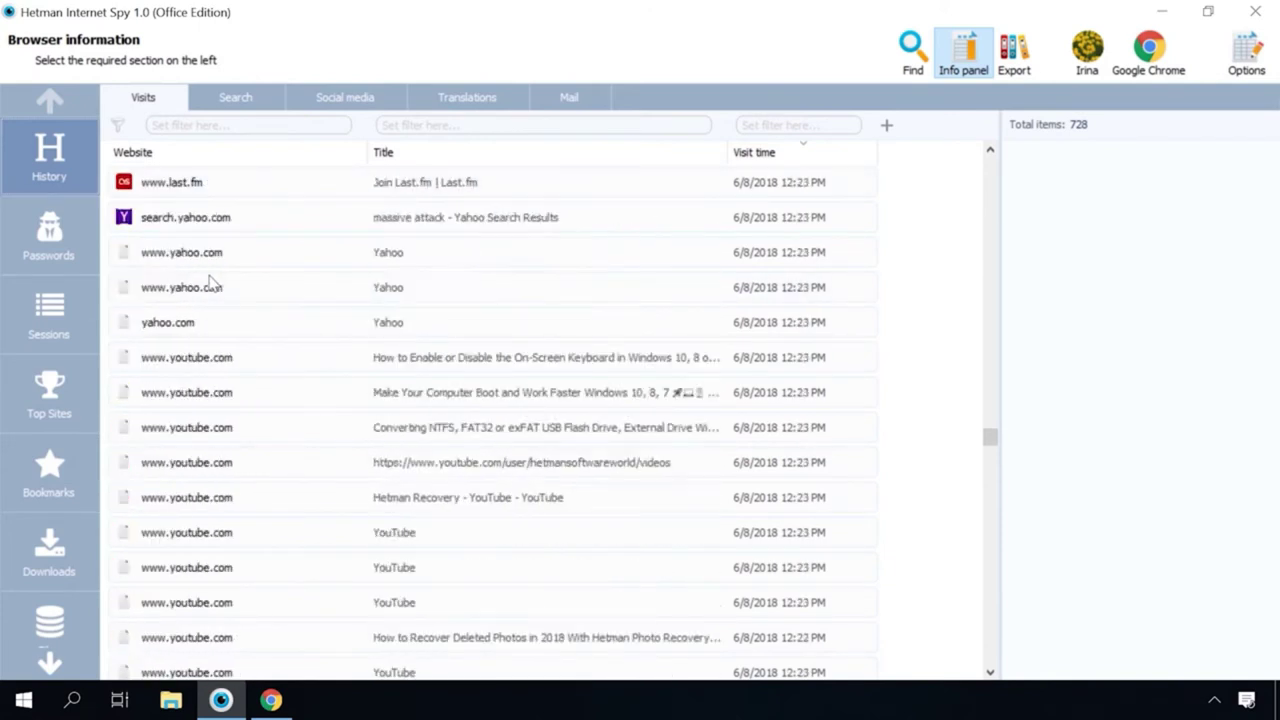
pyautogui.scroll(-8, 210, 285)
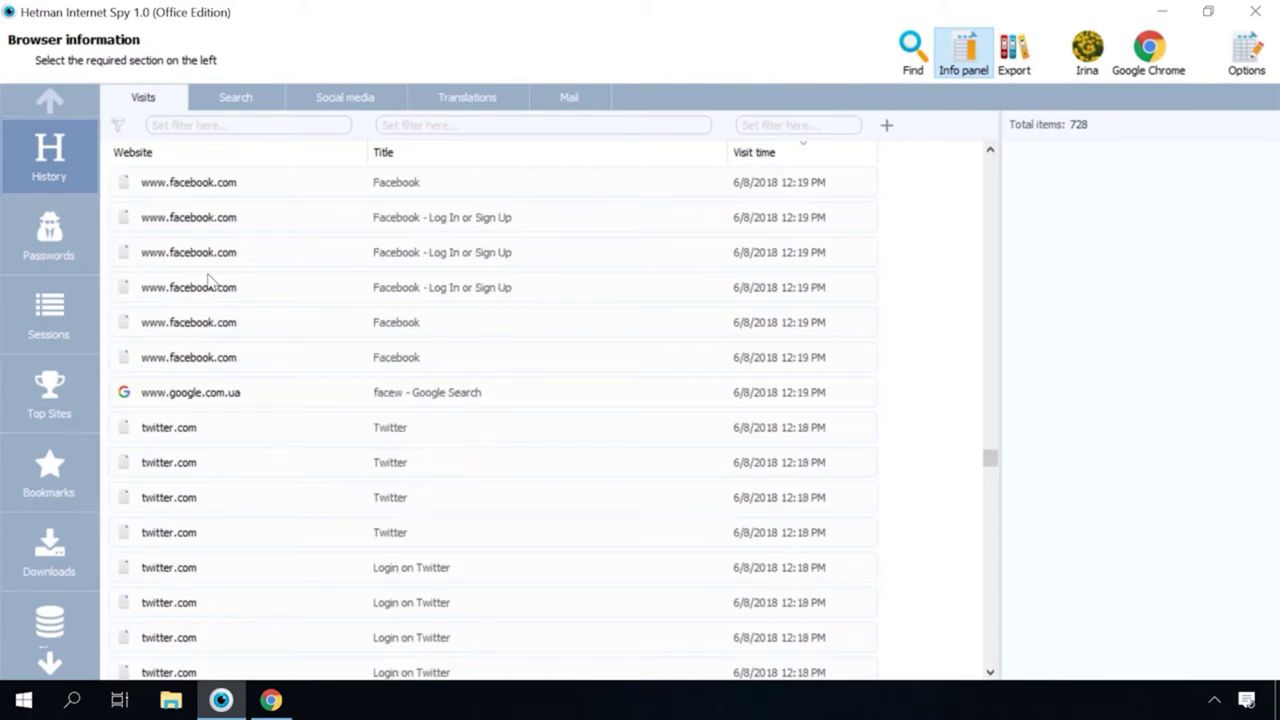
pyautogui.scroll(-3, 210, 285)
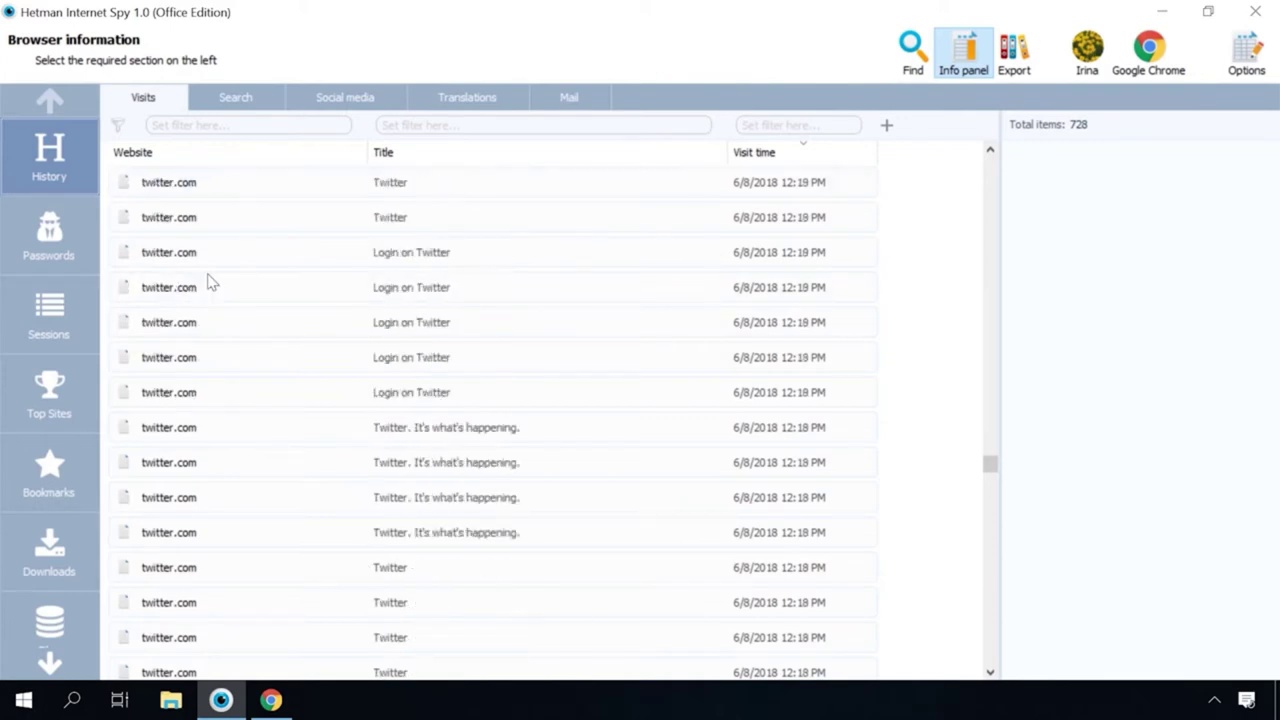
pyautogui.click(50, 230)
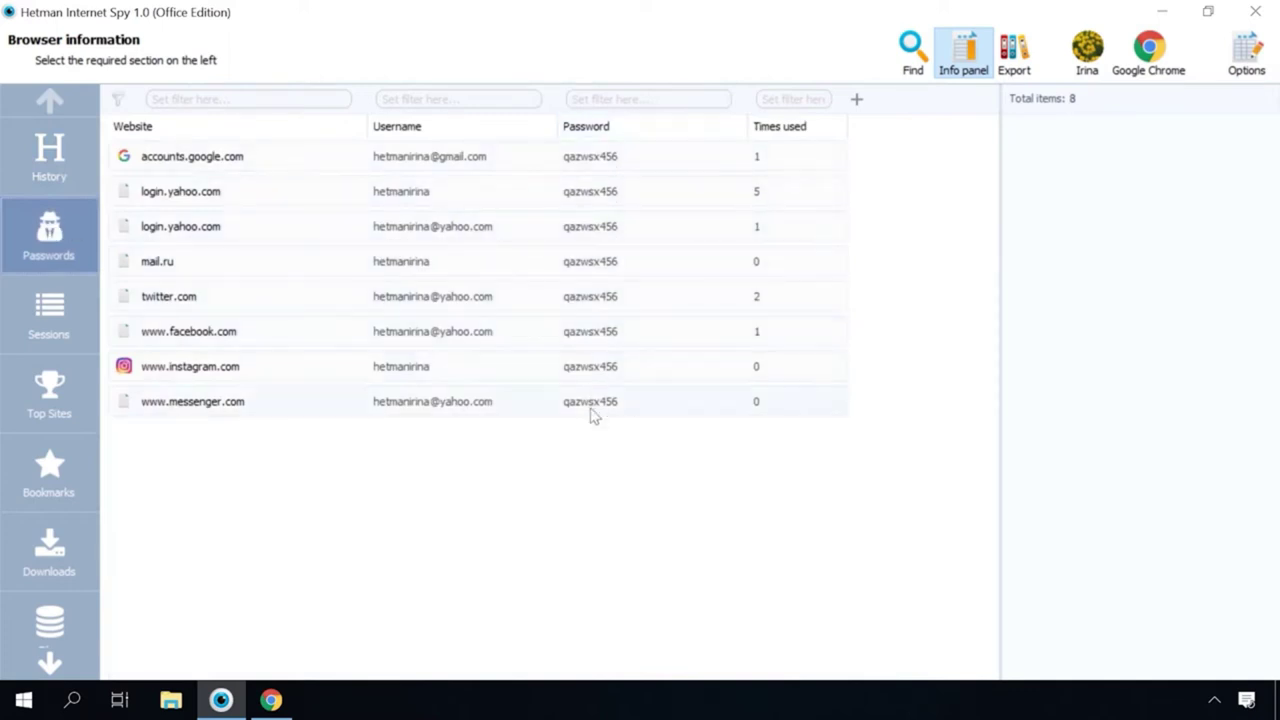
pyautogui.click(180, 333)
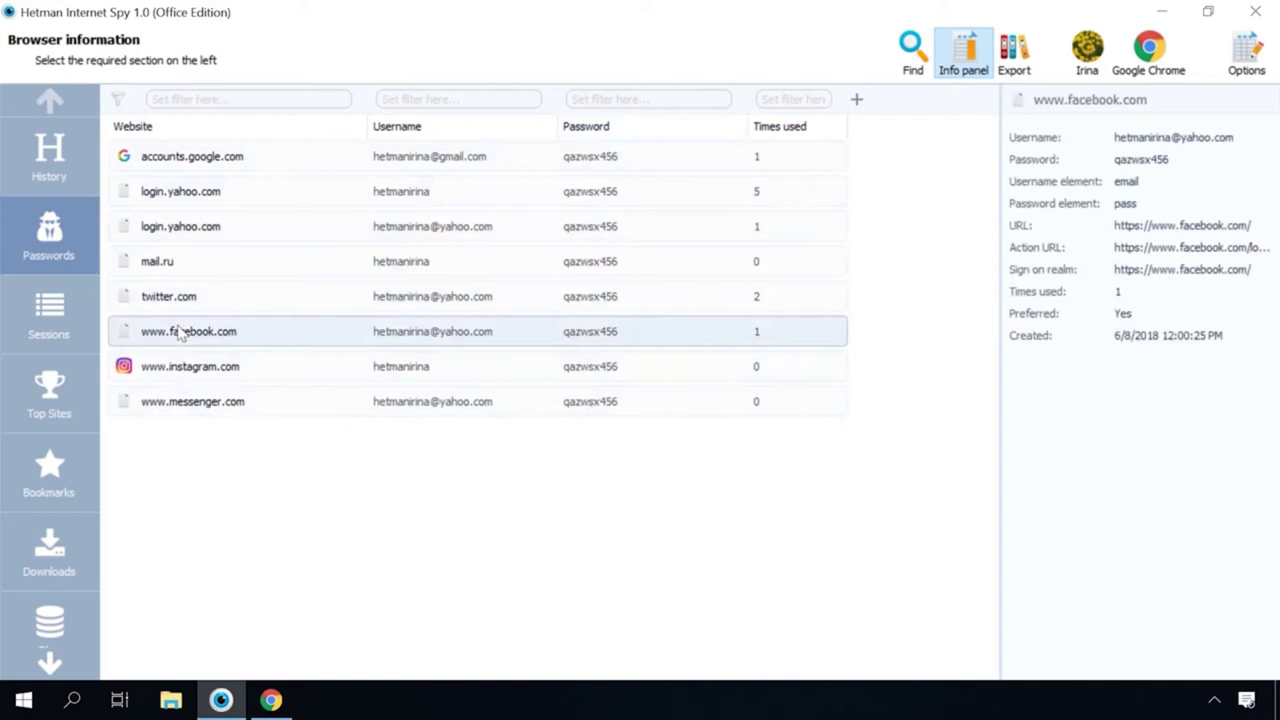
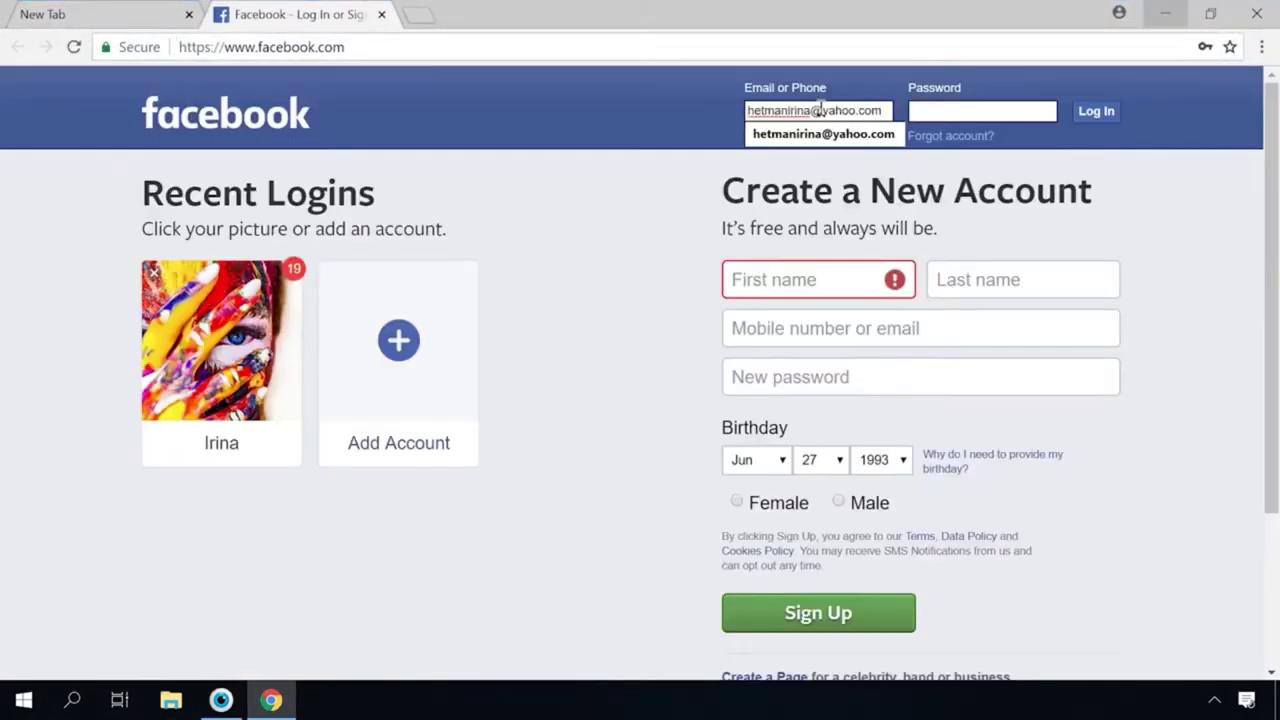
# Enter the account password and submit the Facebook login
pyautogui.click(935, 110)
pyautogui.write('******')
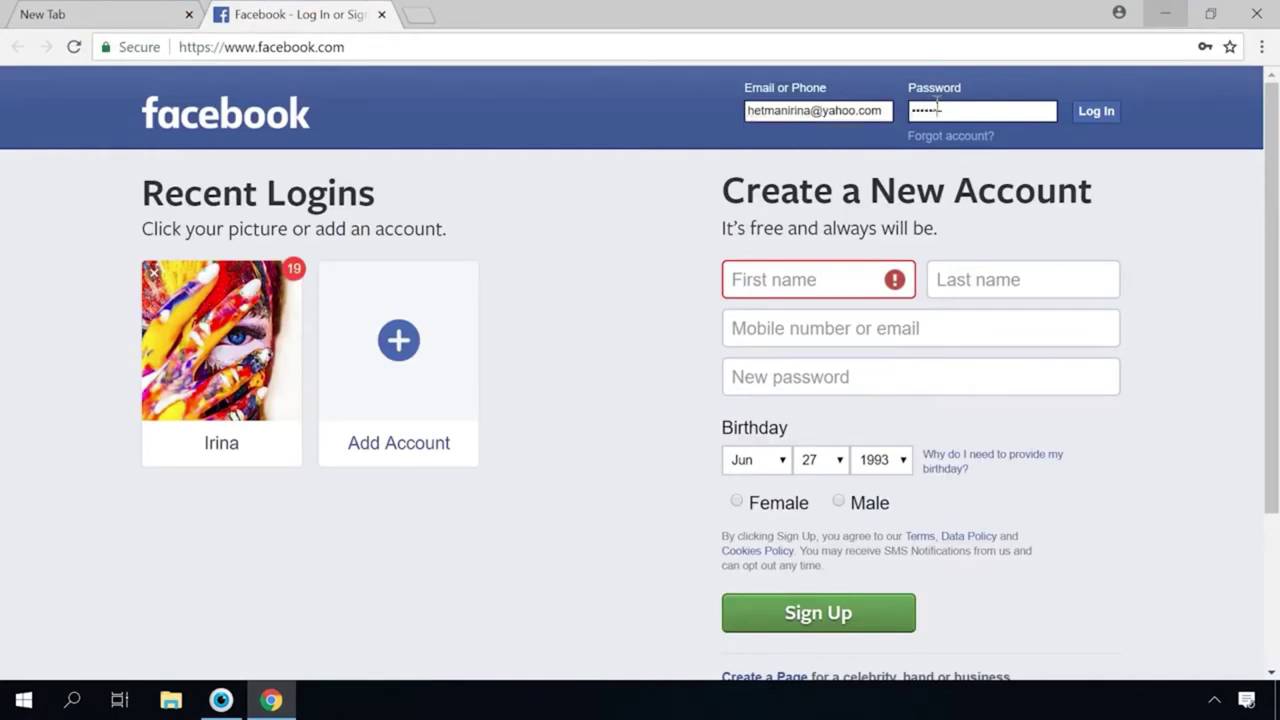
pyautogui.write('***')
pyautogui.click(1097, 114)
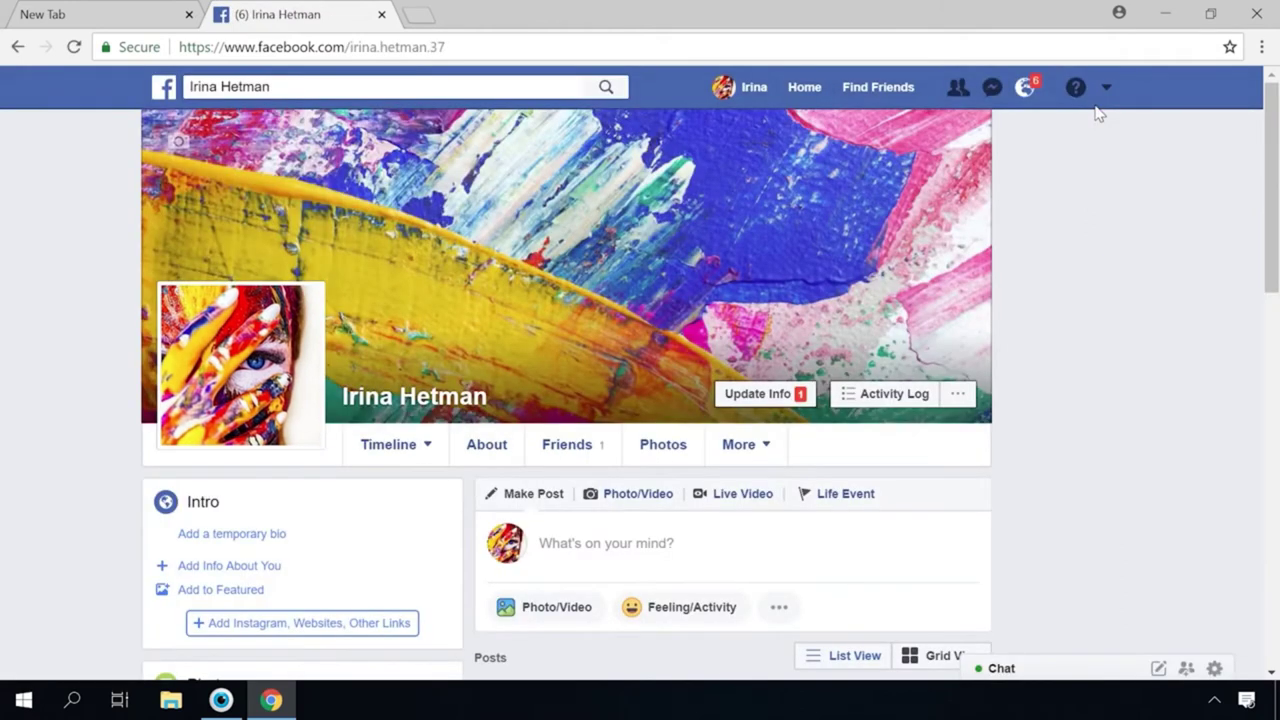
# Check the recent Messenger conversations, then bring up the account menu
pyautogui.click(991, 88)
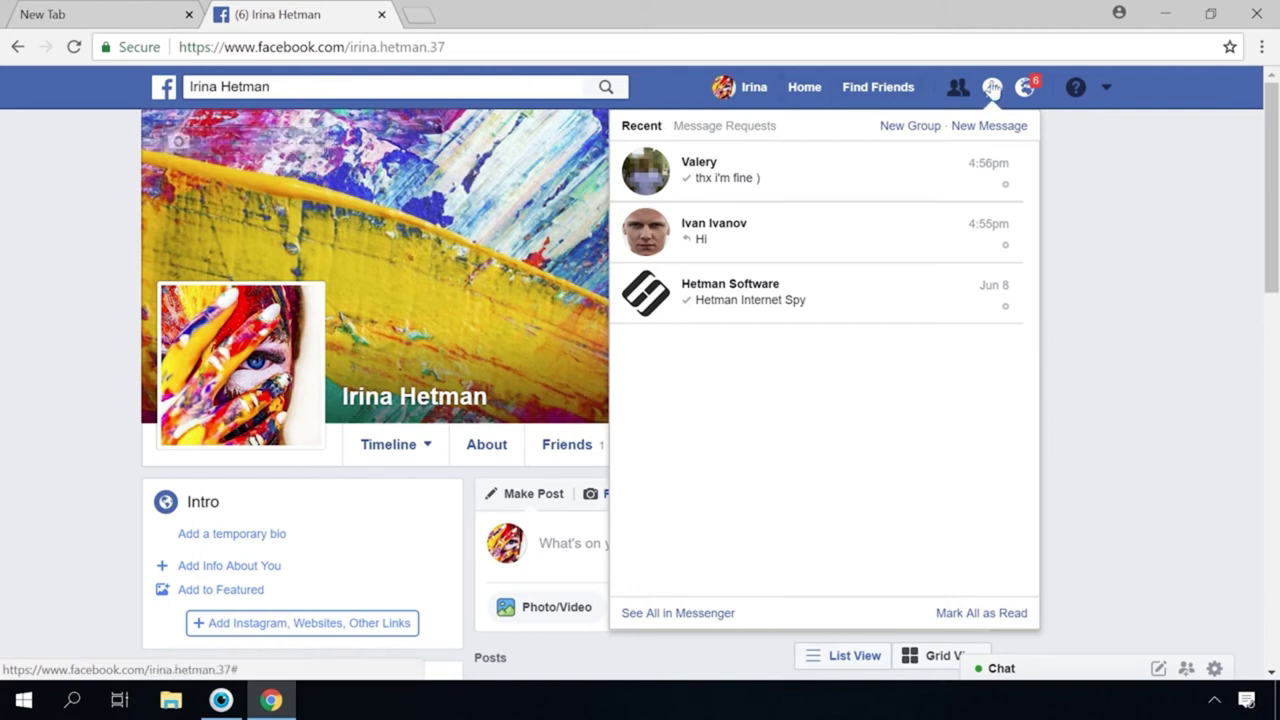
pyautogui.click(991, 88)
pyautogui.click(1106, 88)
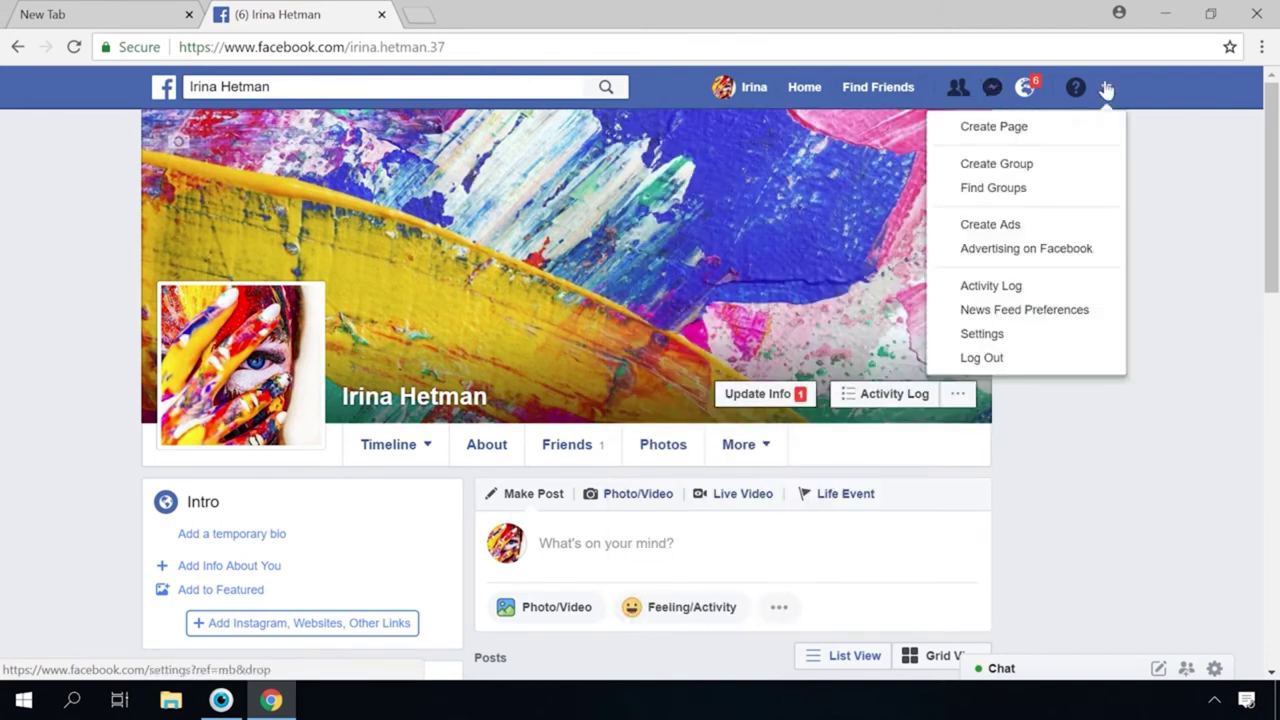
# Open the Activity Log and review the April entries and photo updates
pyautogui.click(1005, 289)
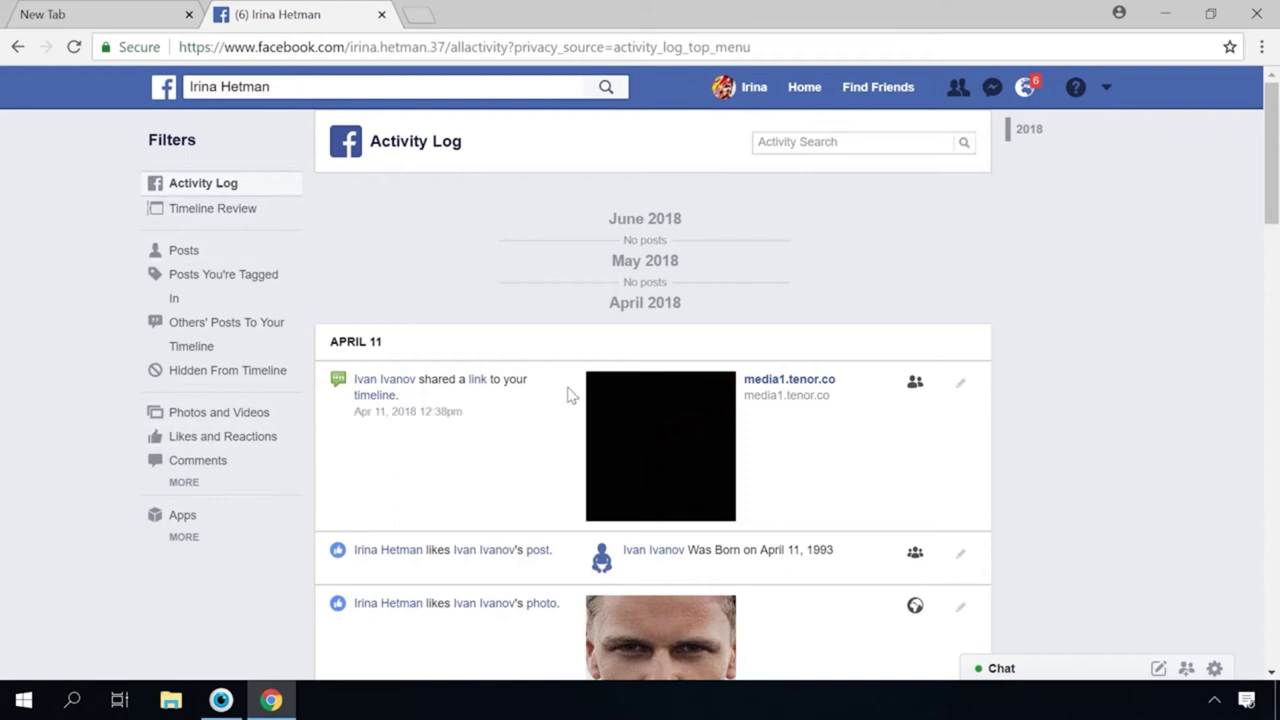
pyautogui.scroll(-8, 568, 388)
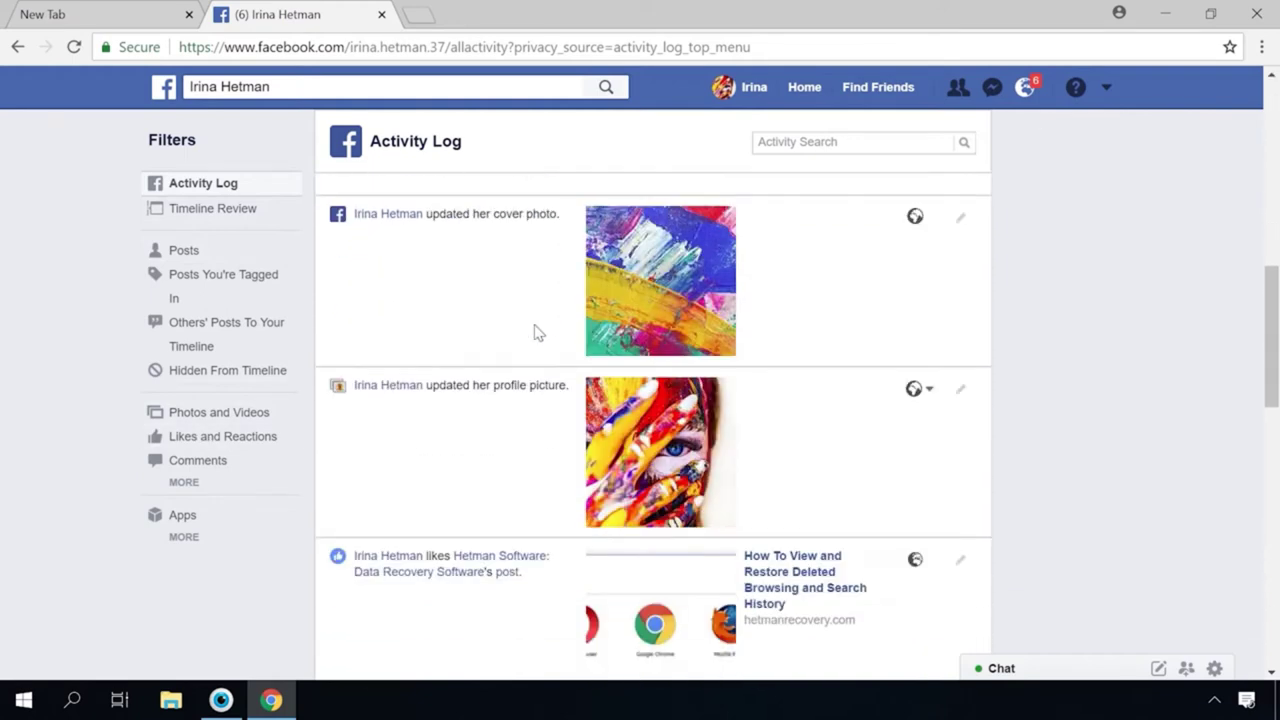
pyautogui.scroll(-2, 534, 332)
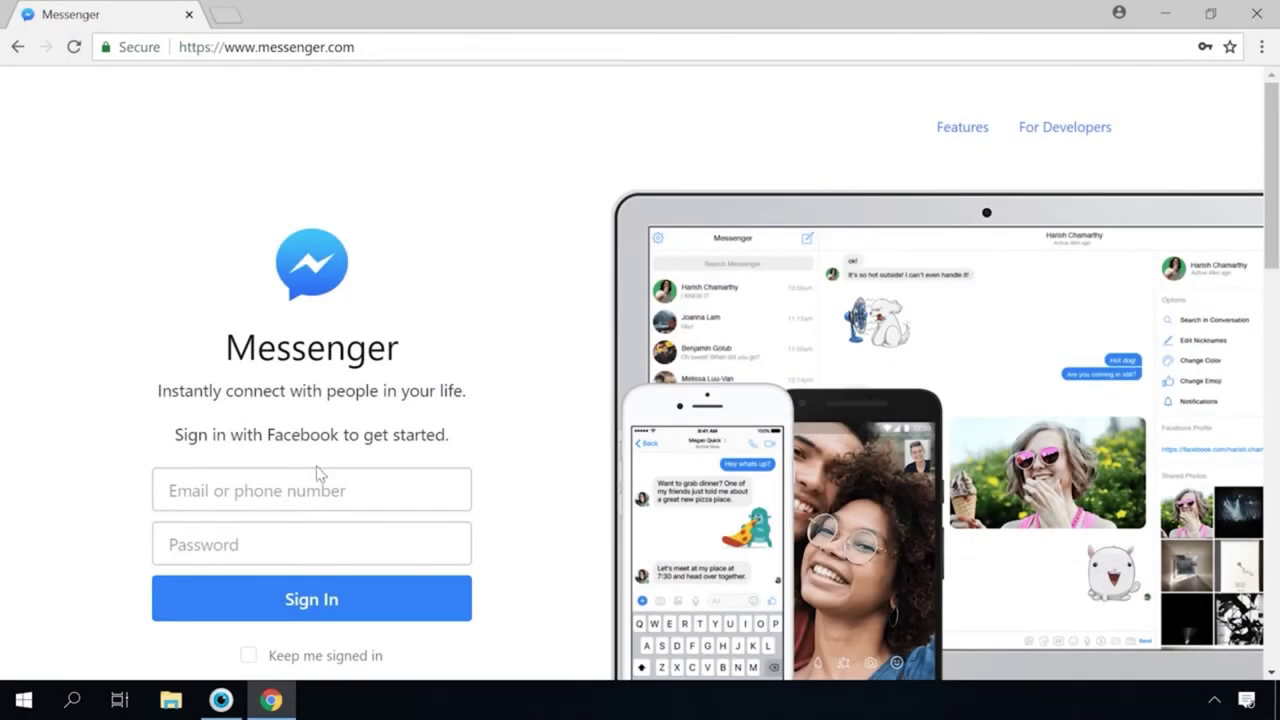
# Fill the messenger.com email field with the saved address and select the password field
pyautogui.click(300, 491)
pyautogui.press('Down')
pyautogui.press('Return')
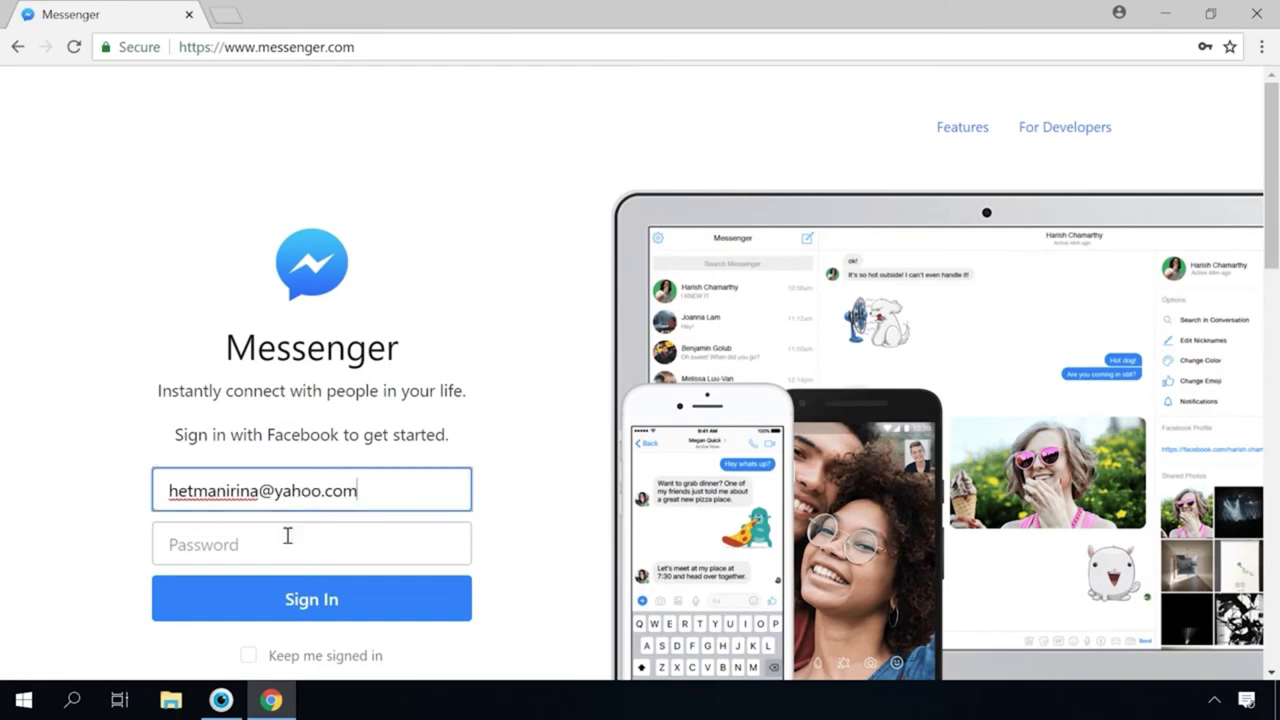
pyautogui.click(285, 538)
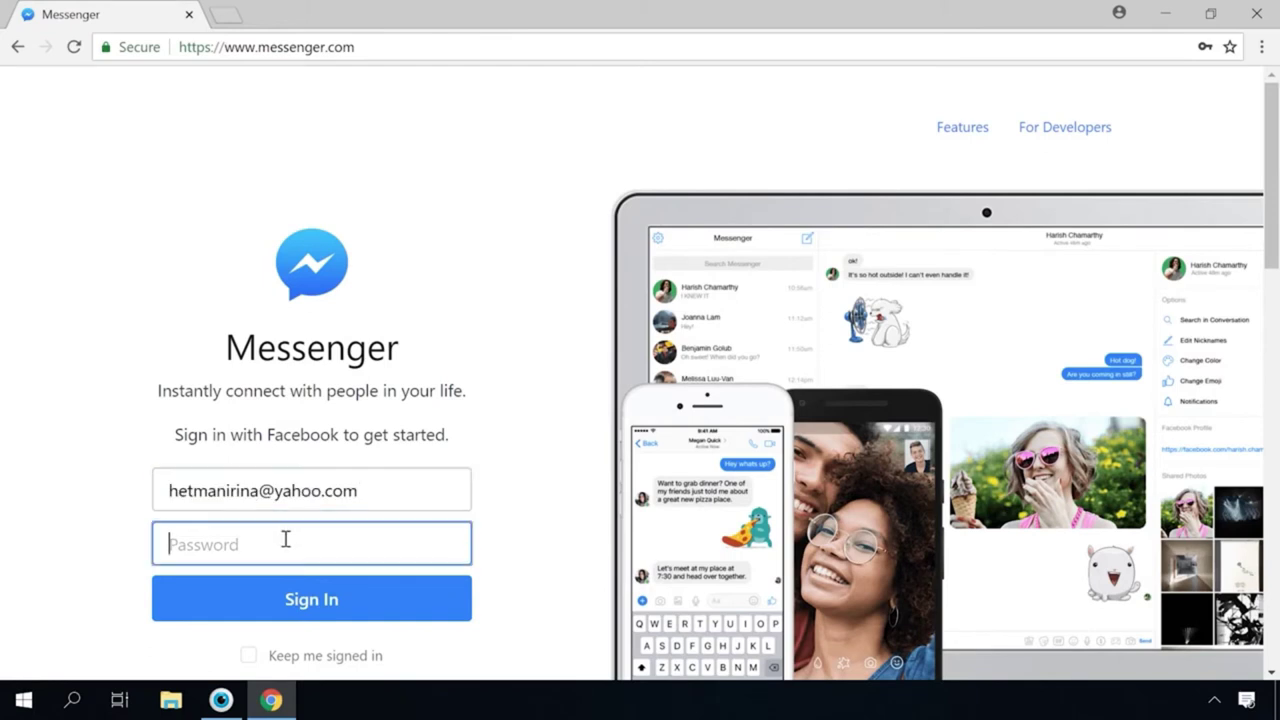
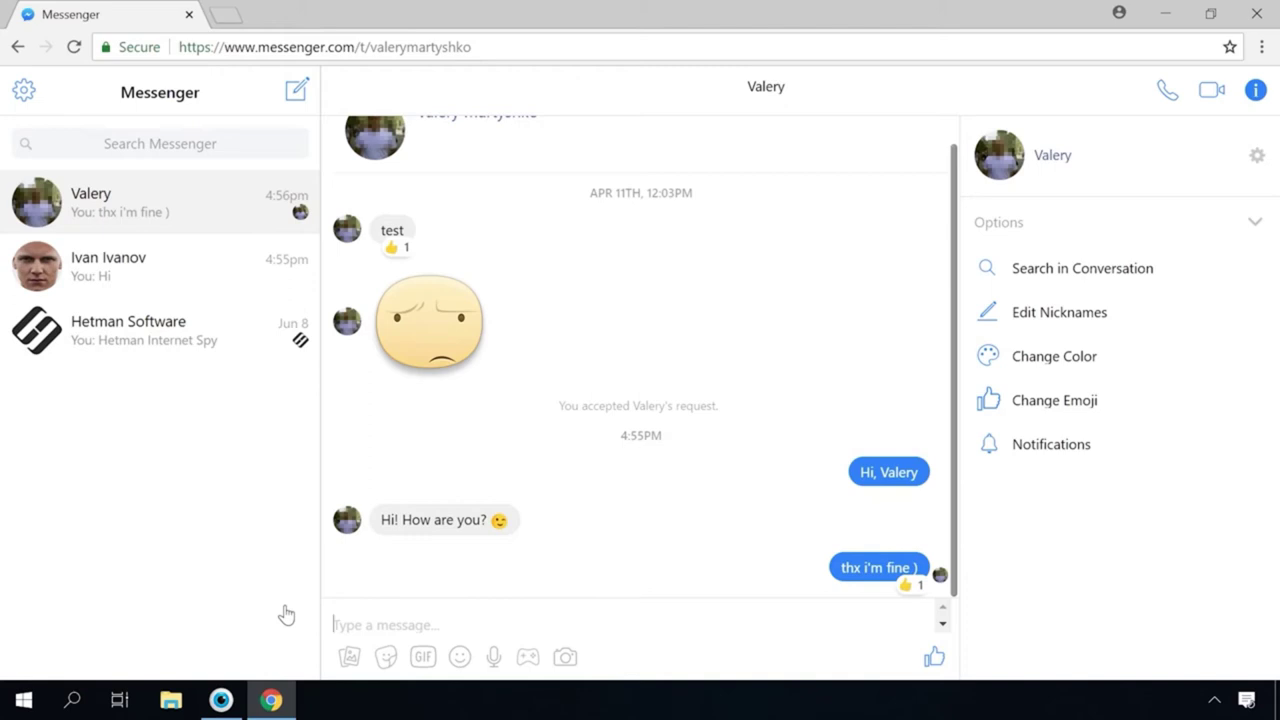
# Open the second contact's conversation and go to their Facebook profile from the name link
pyautogui.click(201, 271)
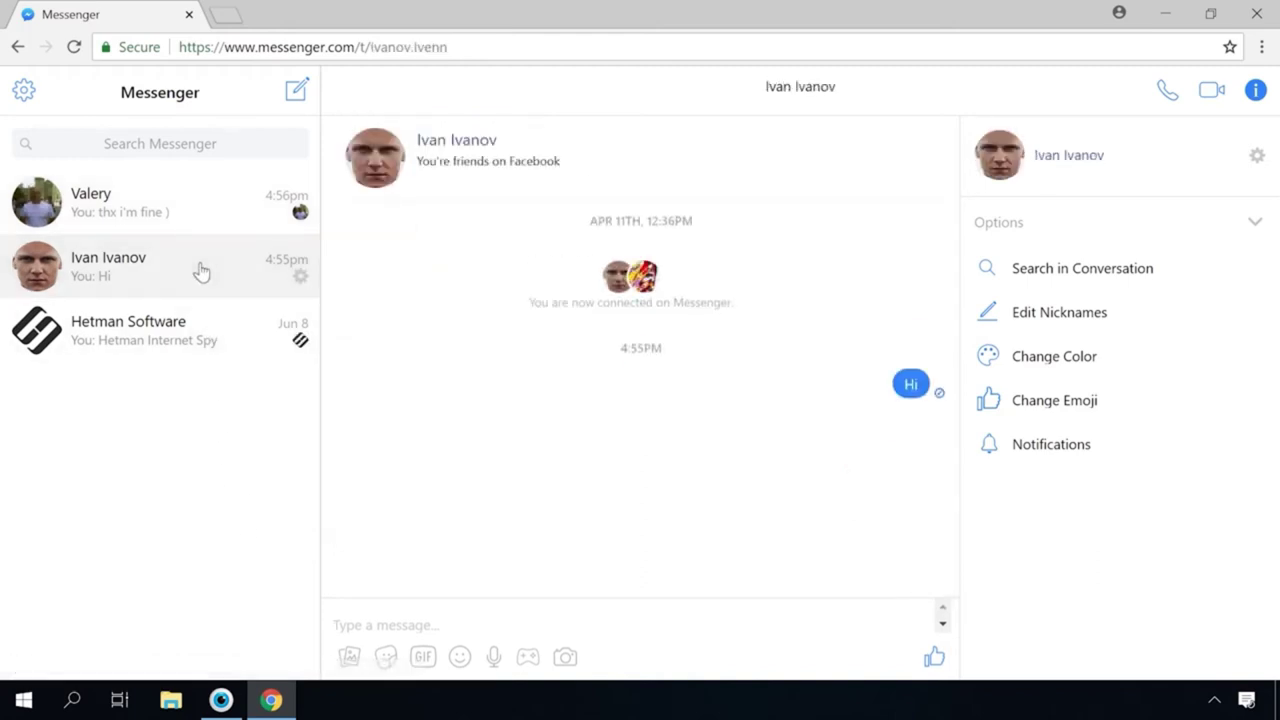
pyautogui.click(478, 148)
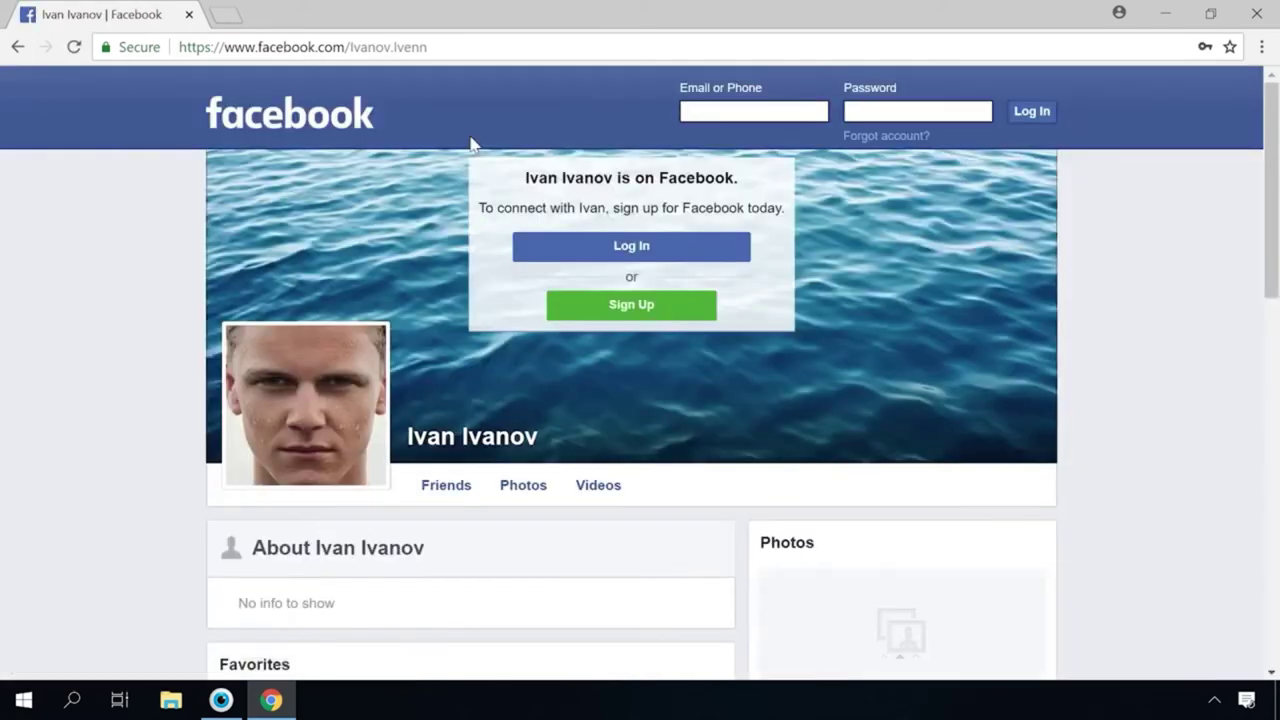
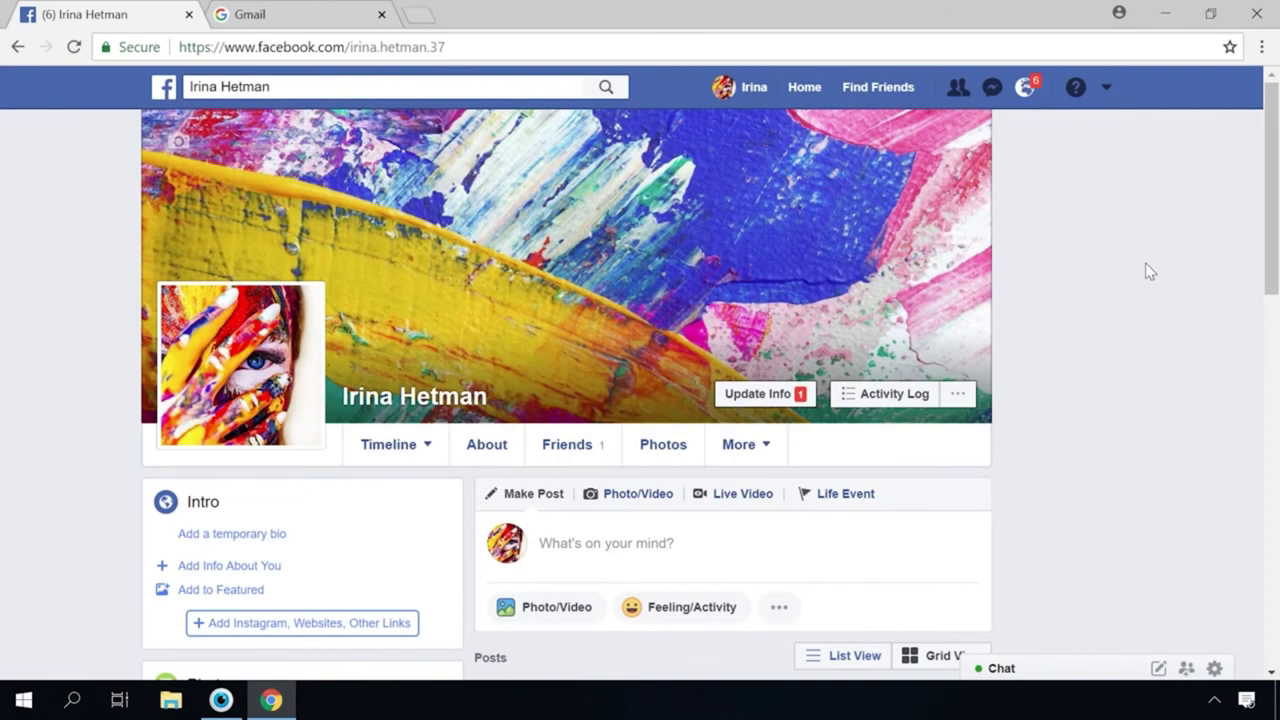
# Go to the account Settings and review the Contact email addresses
pyautogui.click(1106, 88)
pyautogui.click(1018, 336)
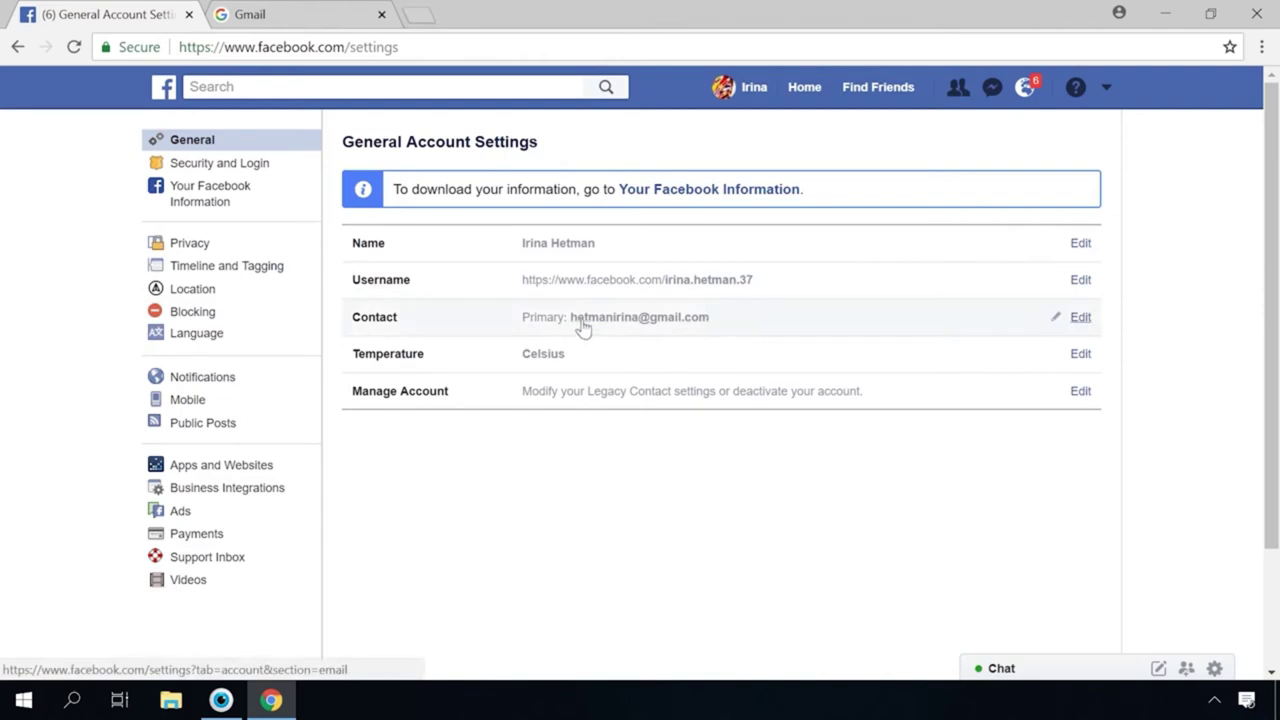
pyautogui.click(442, 329)
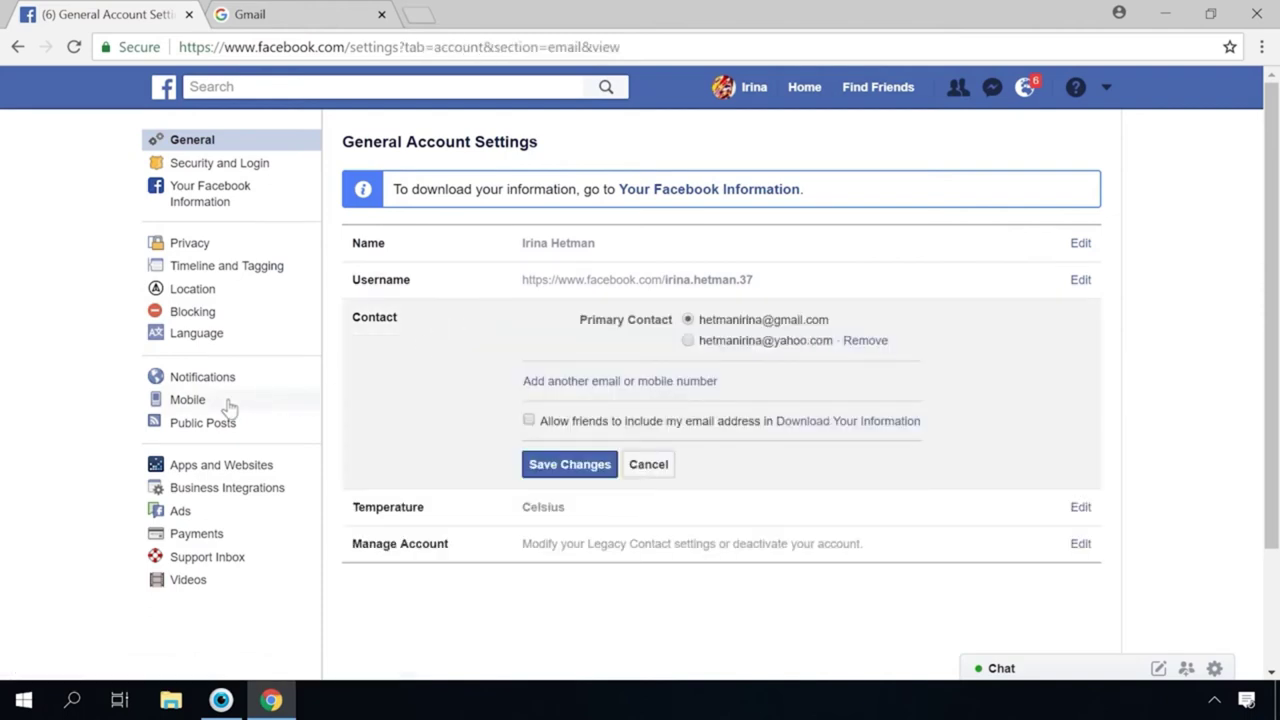
# Expand the Email notification options under Notifications and scroll through them
pyautogui.click(196, 383)
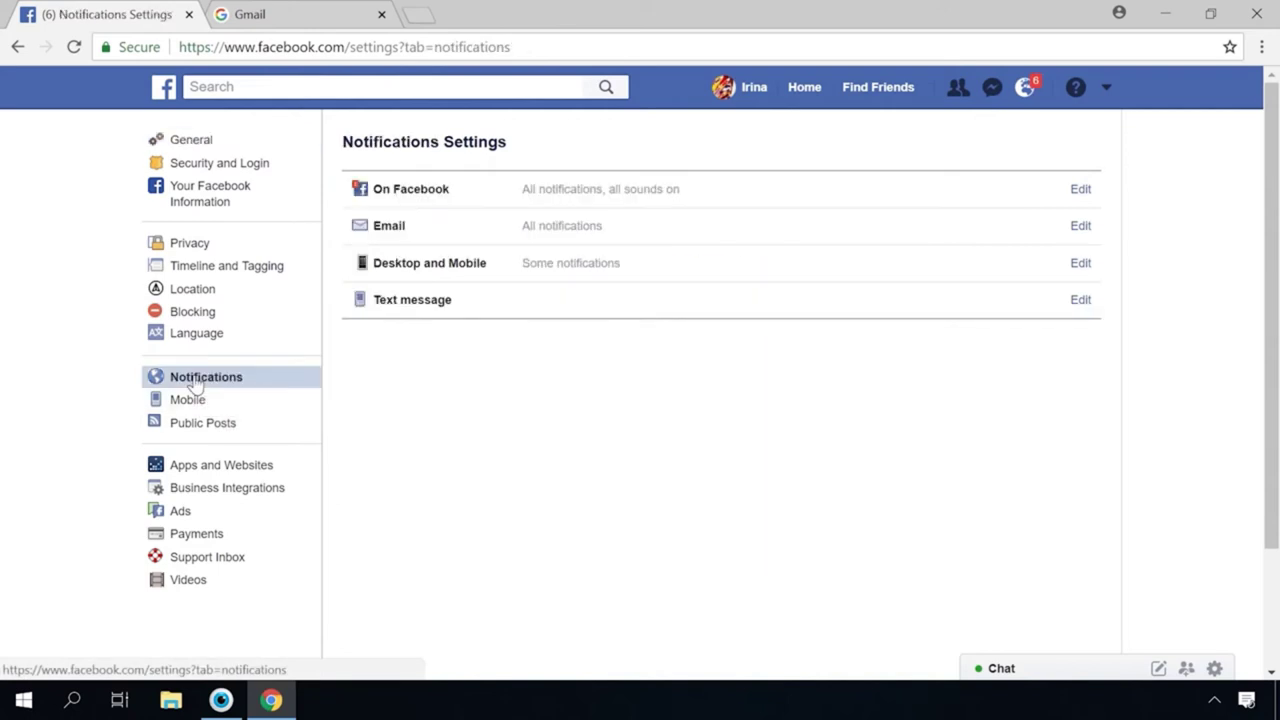
pyautogui.click(725, 226)
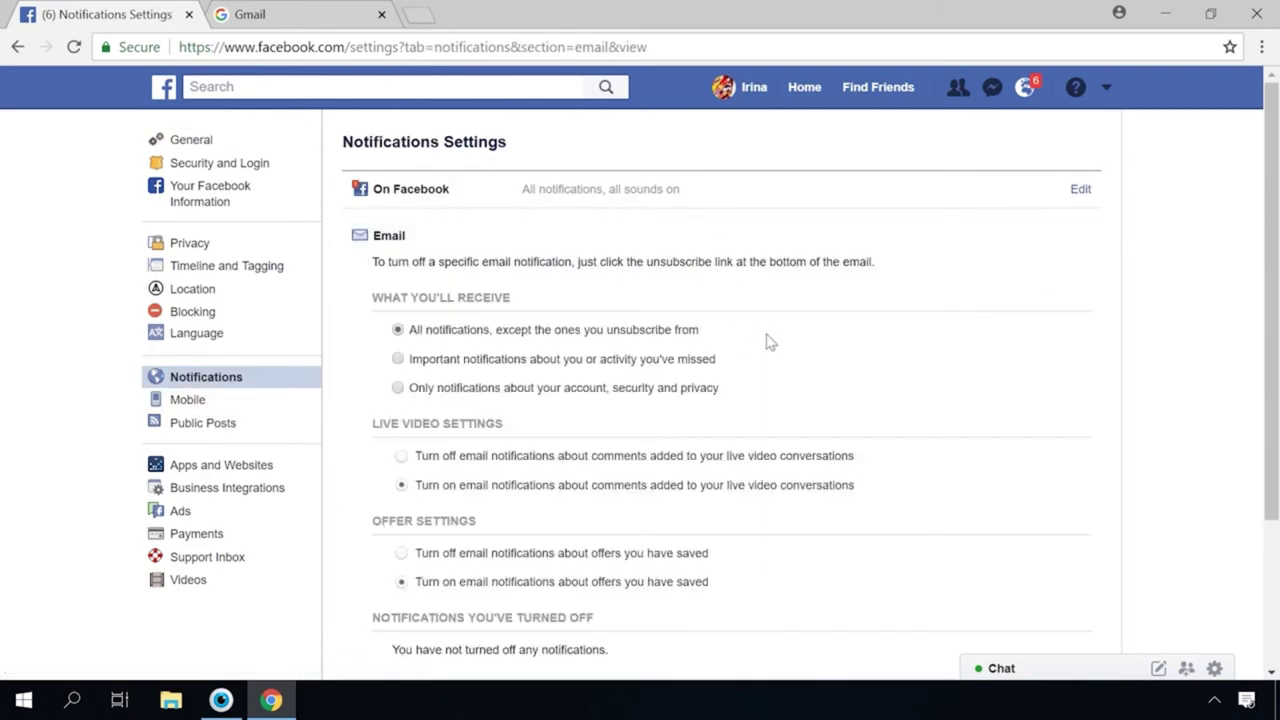
pyautogui.scroll(-2, 800, 370)
pyautogui.scroll(2, 830, 400)
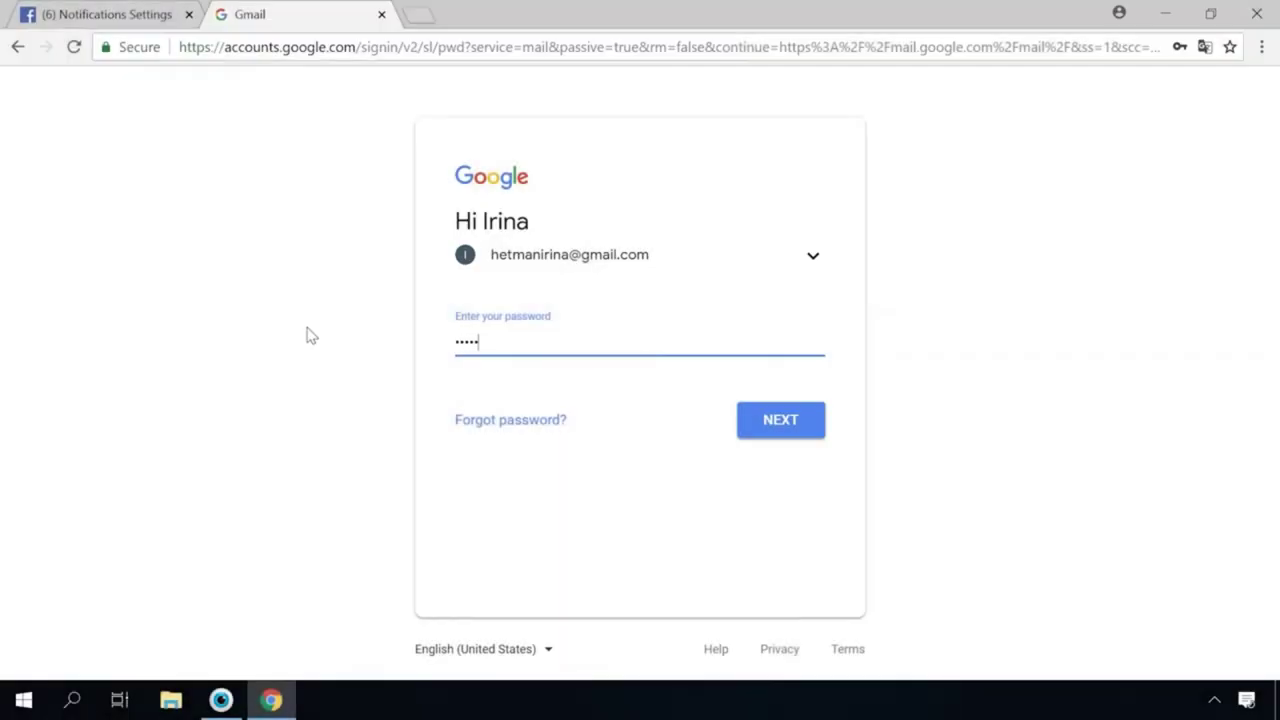
pyautogui.write('*')
pyautogui.click(779, 423)
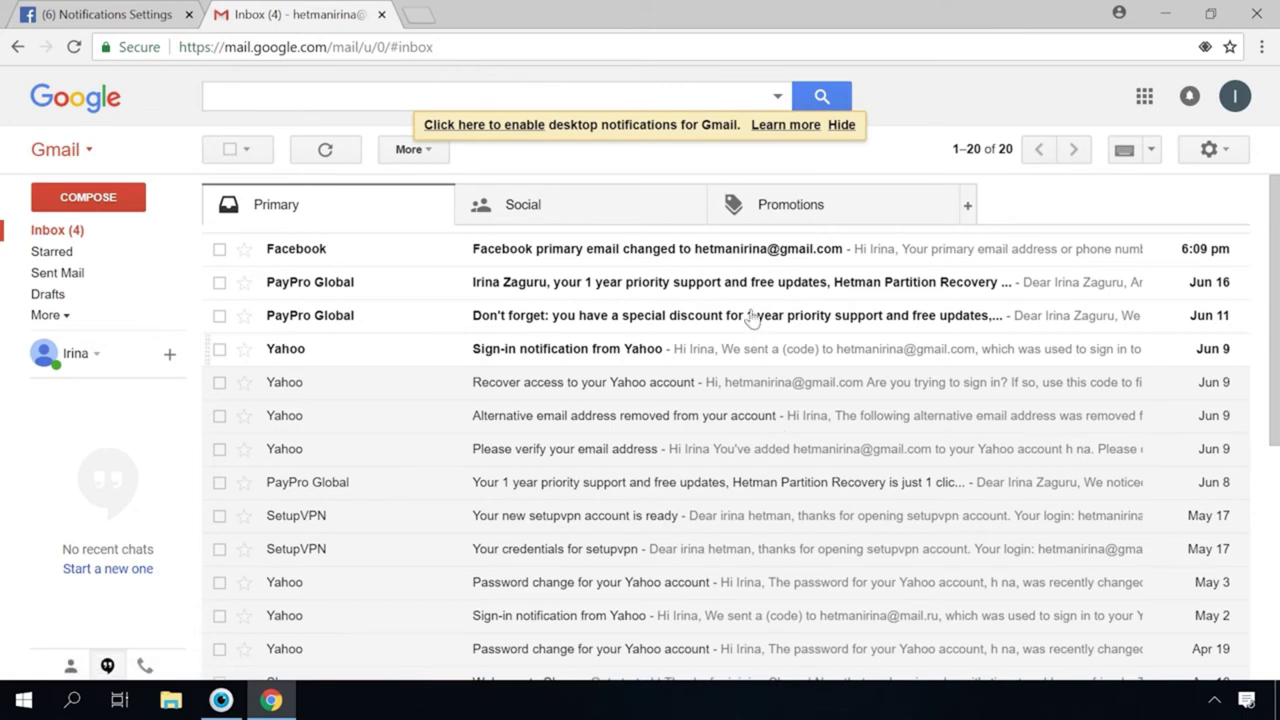
# In Gmail's Social category, read the latest and the Apr 29 Facebook notification emails
pyautogui.click(640, 208)
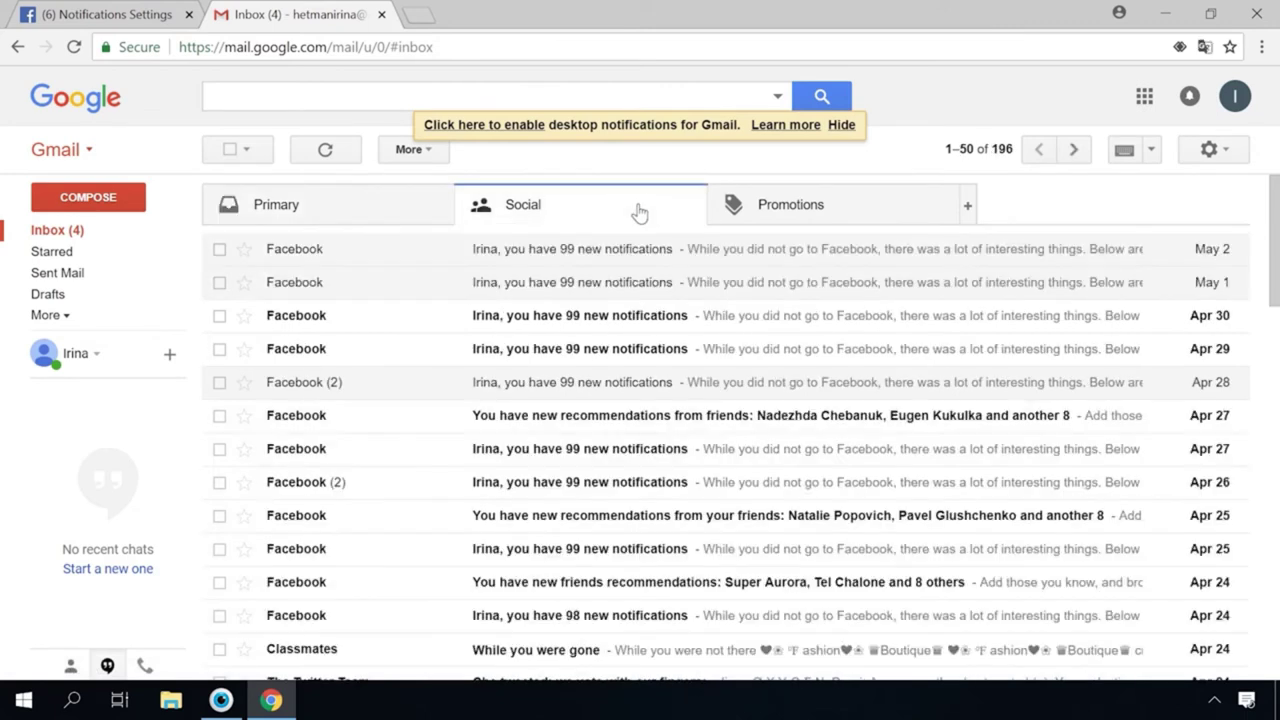
pyautogui.click(602, 254)
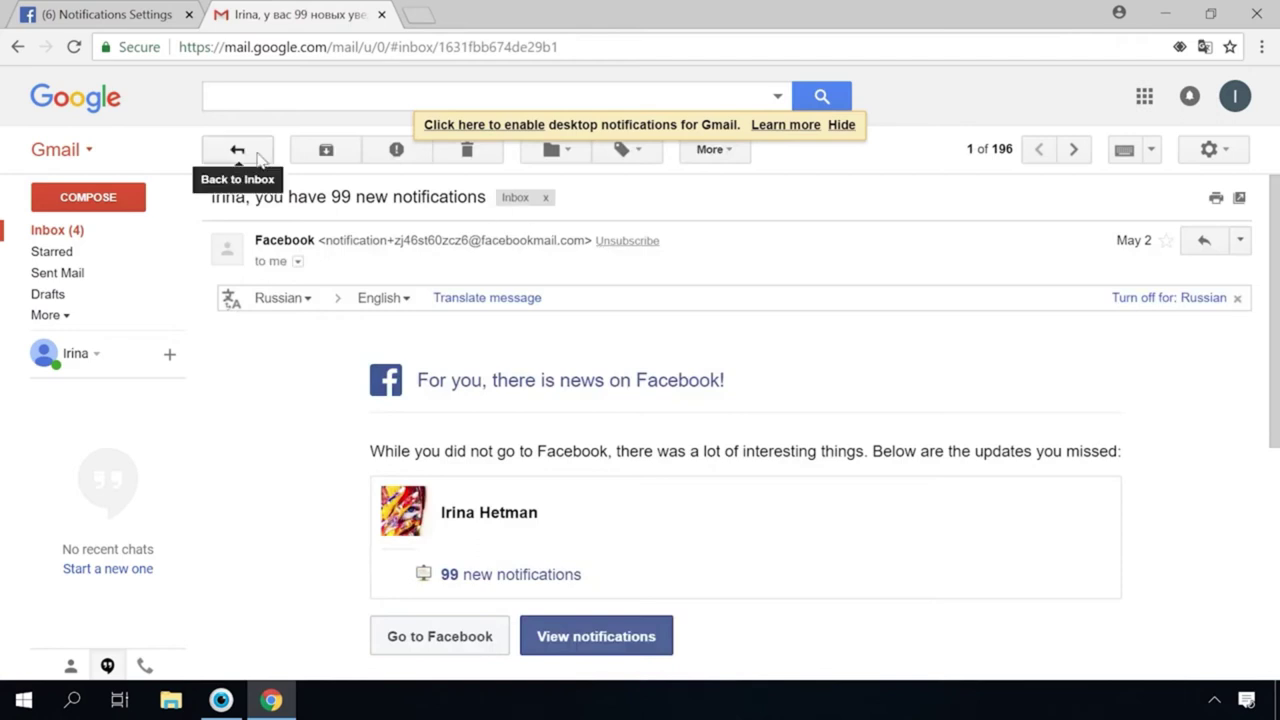
pyautogui.click(237, 150)
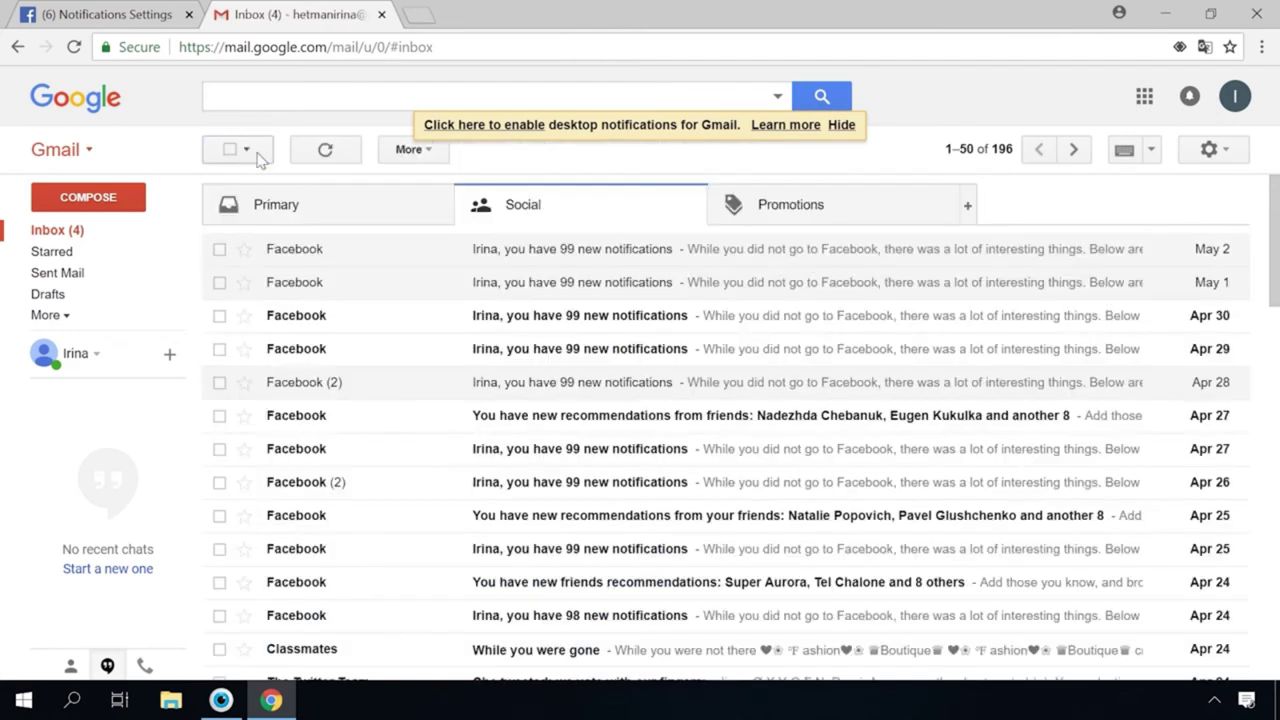
pyautogui.click(366, 355)
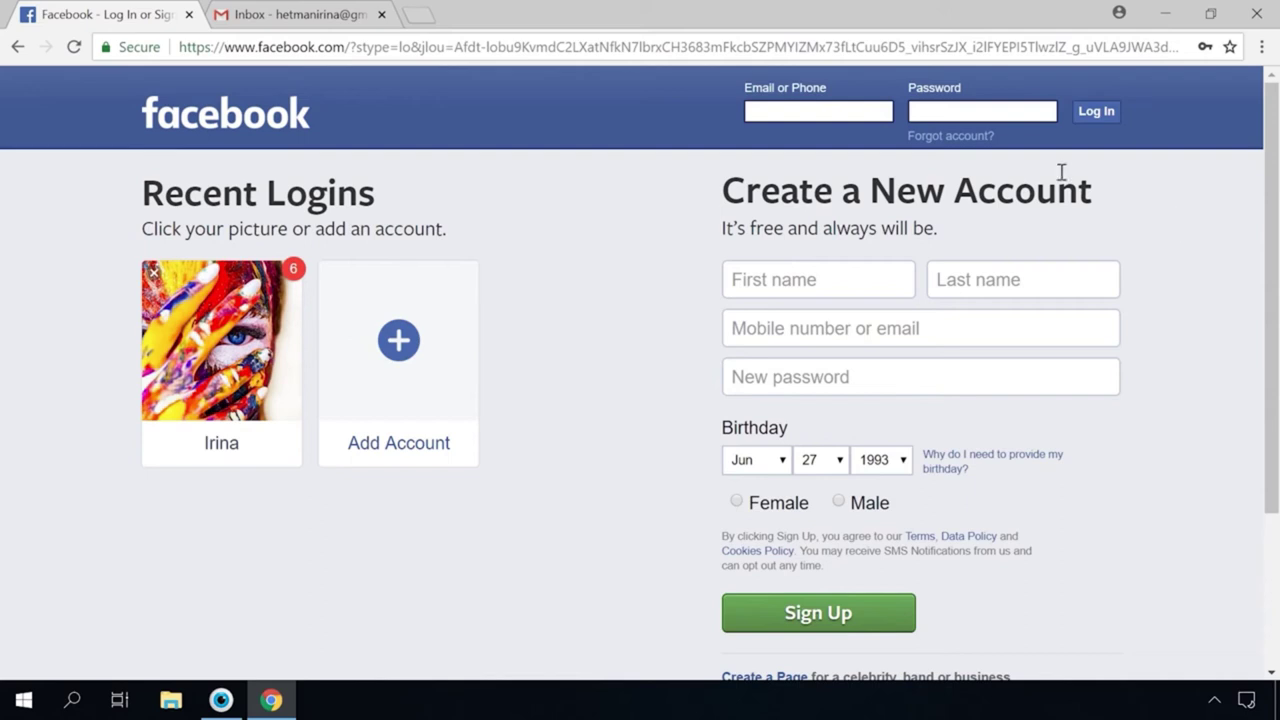
# Use Forgot account? to search for the account by its Gmail address
pyautogui.click(949, 139)
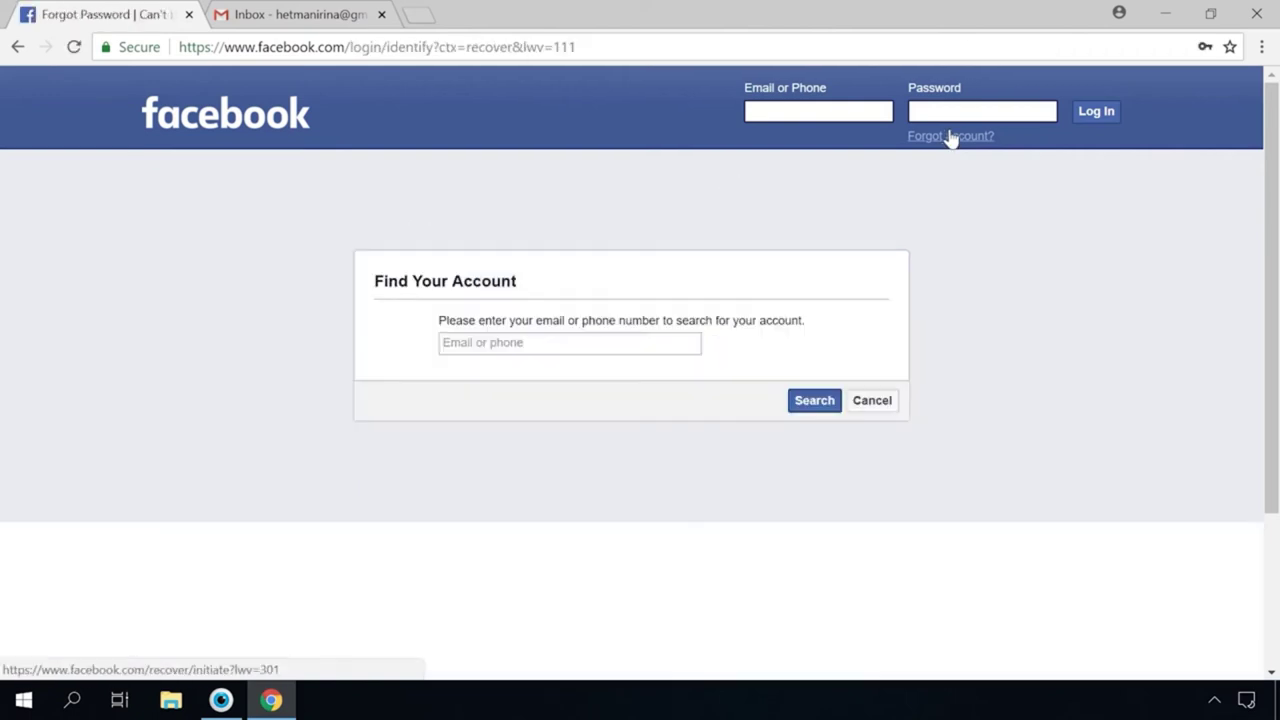
pyautogui.click(491, 344)
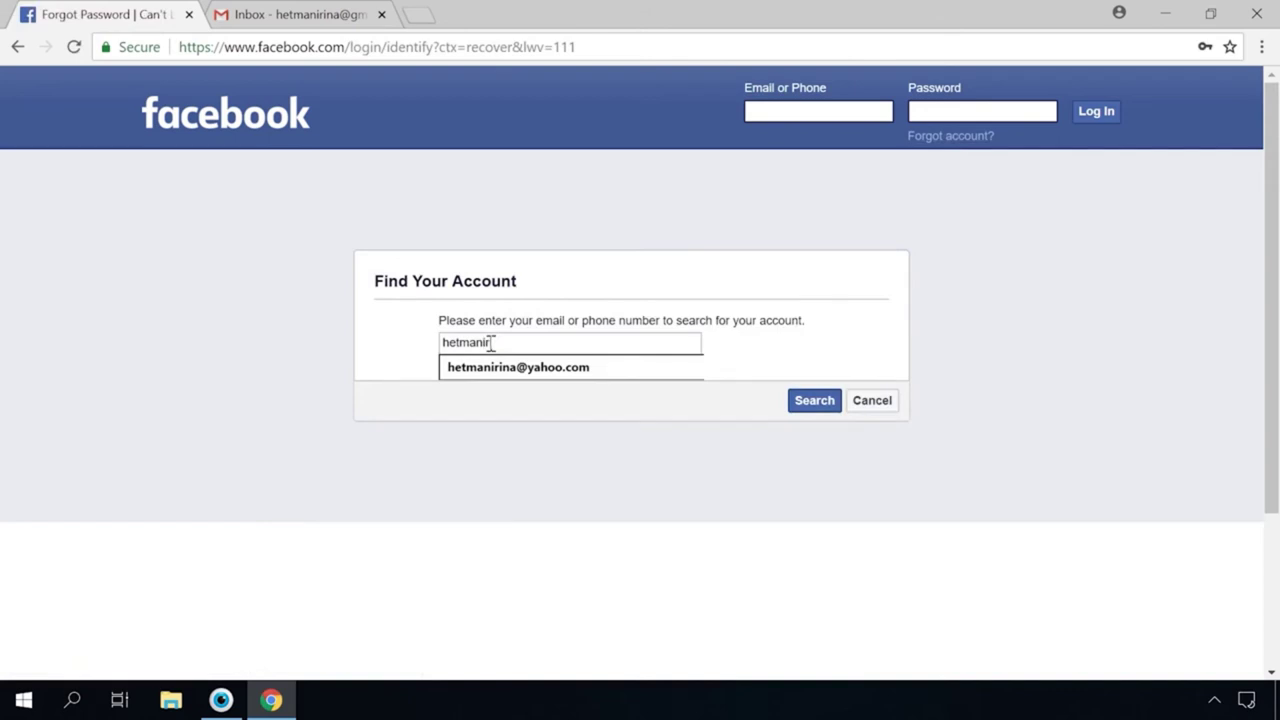
pyautogui.click(815, 408)
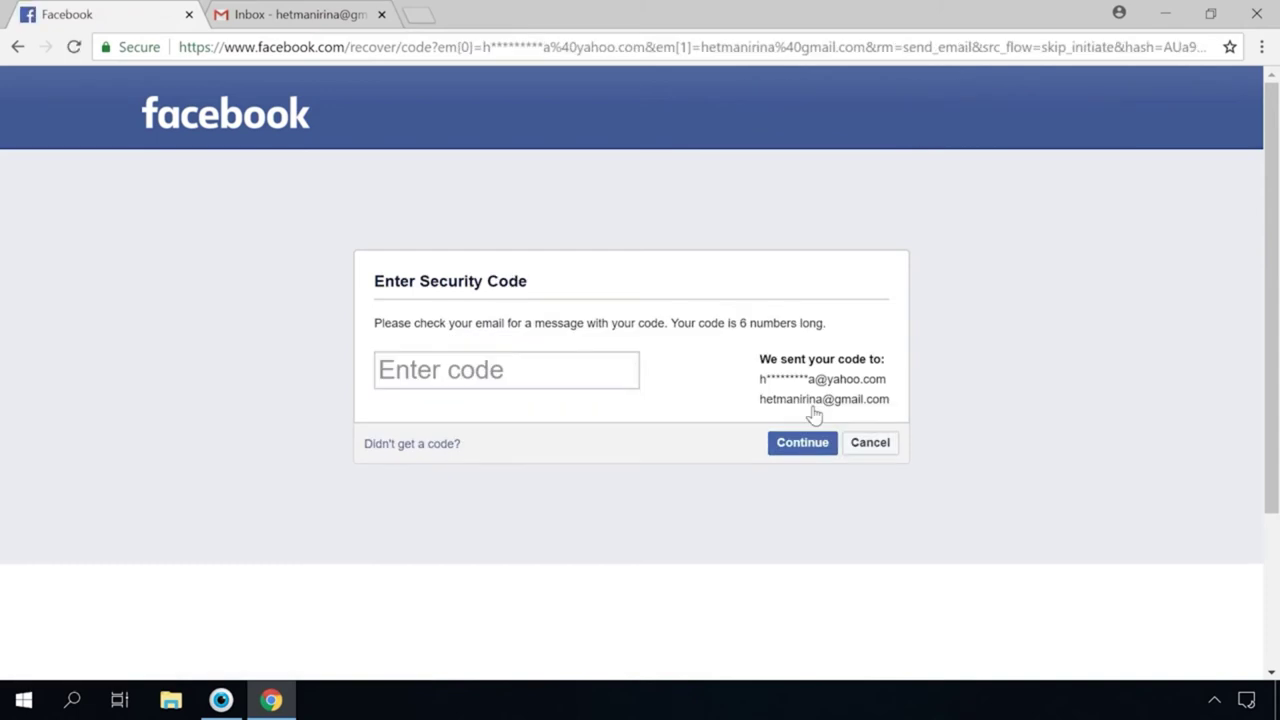
pyautogui.click(315, 16)
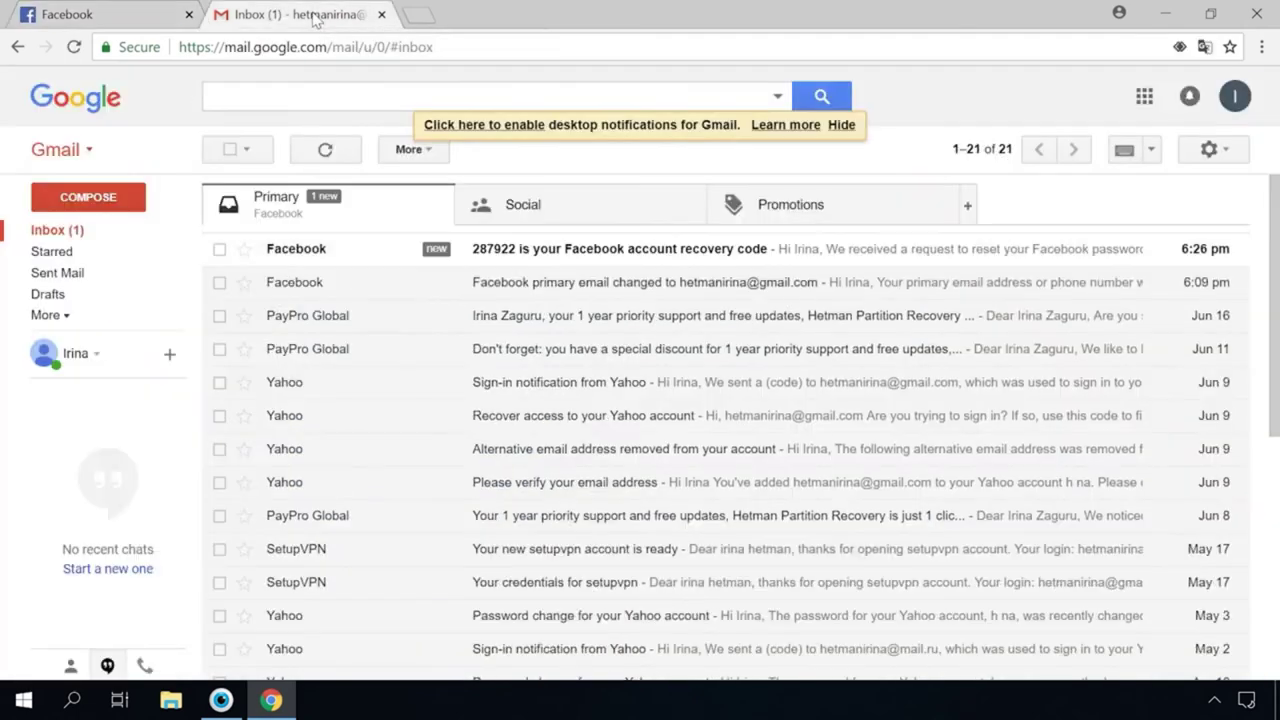
pyautogui.click(341, 262)
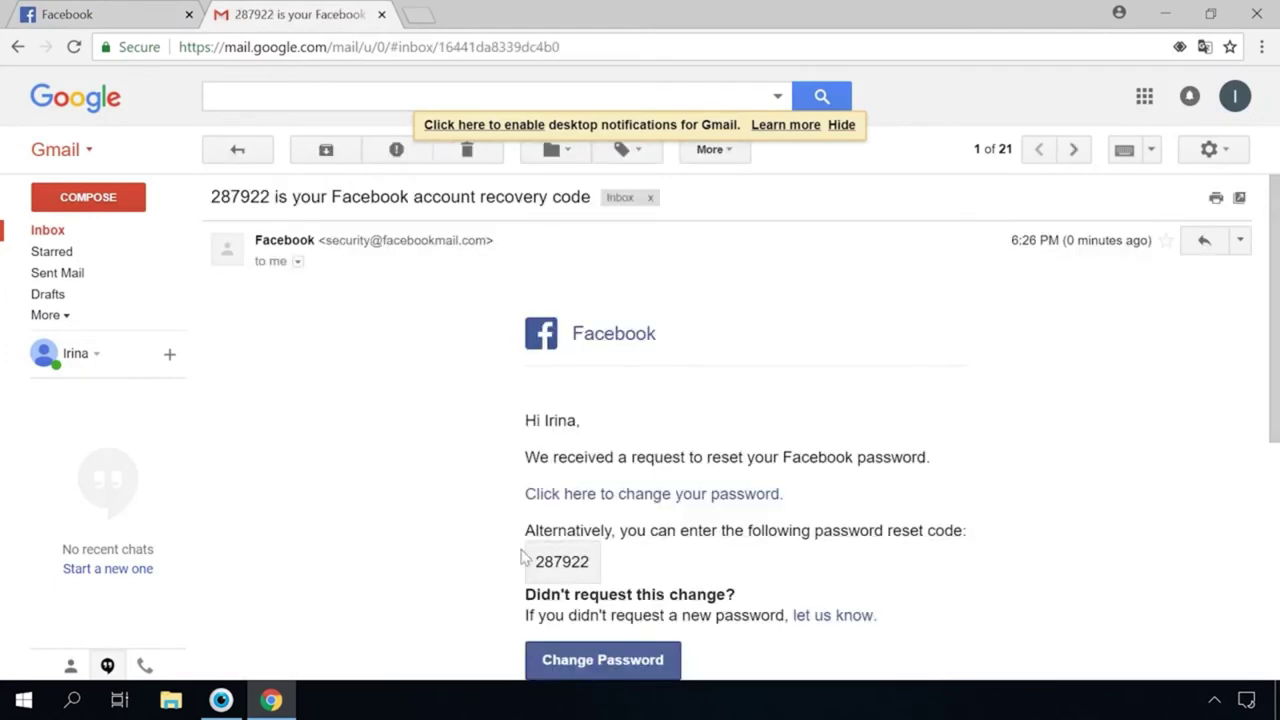
pyautogui.moveTo(532, 561); pyautogui.dragTo(581, 558)
pyautogui.rightClick(581, 558)
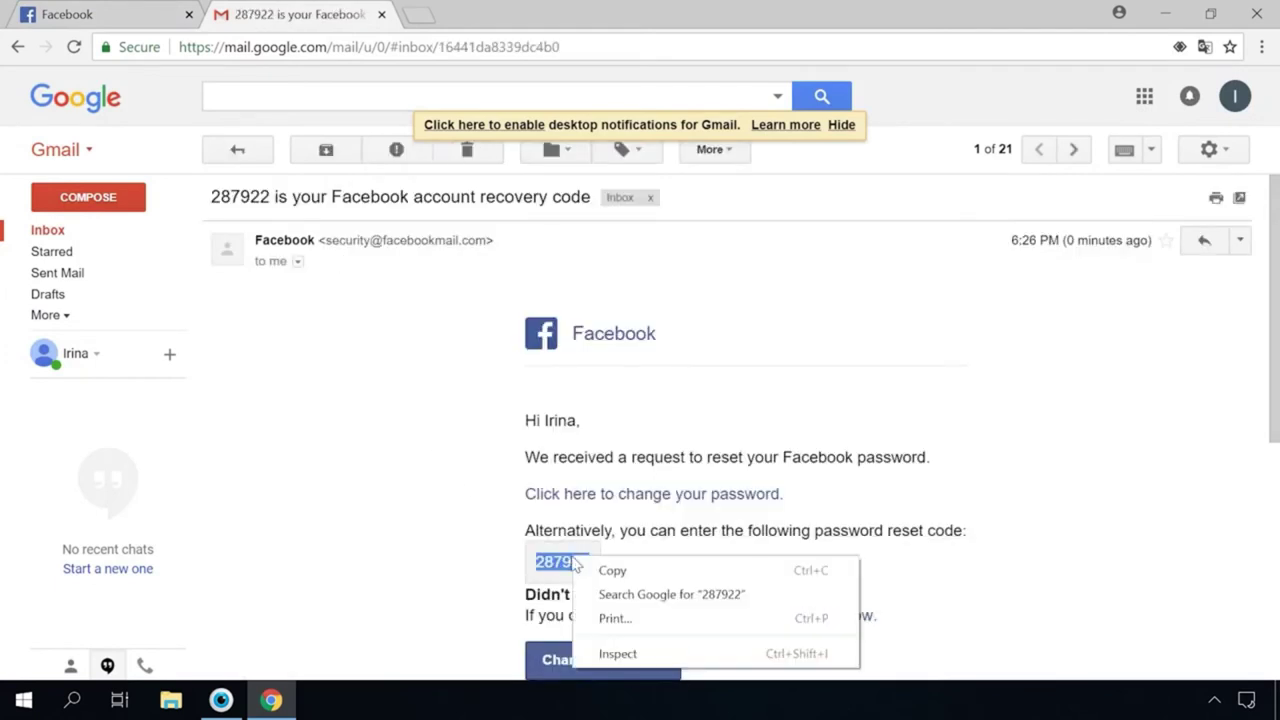
pyautogui.click(603, 571)
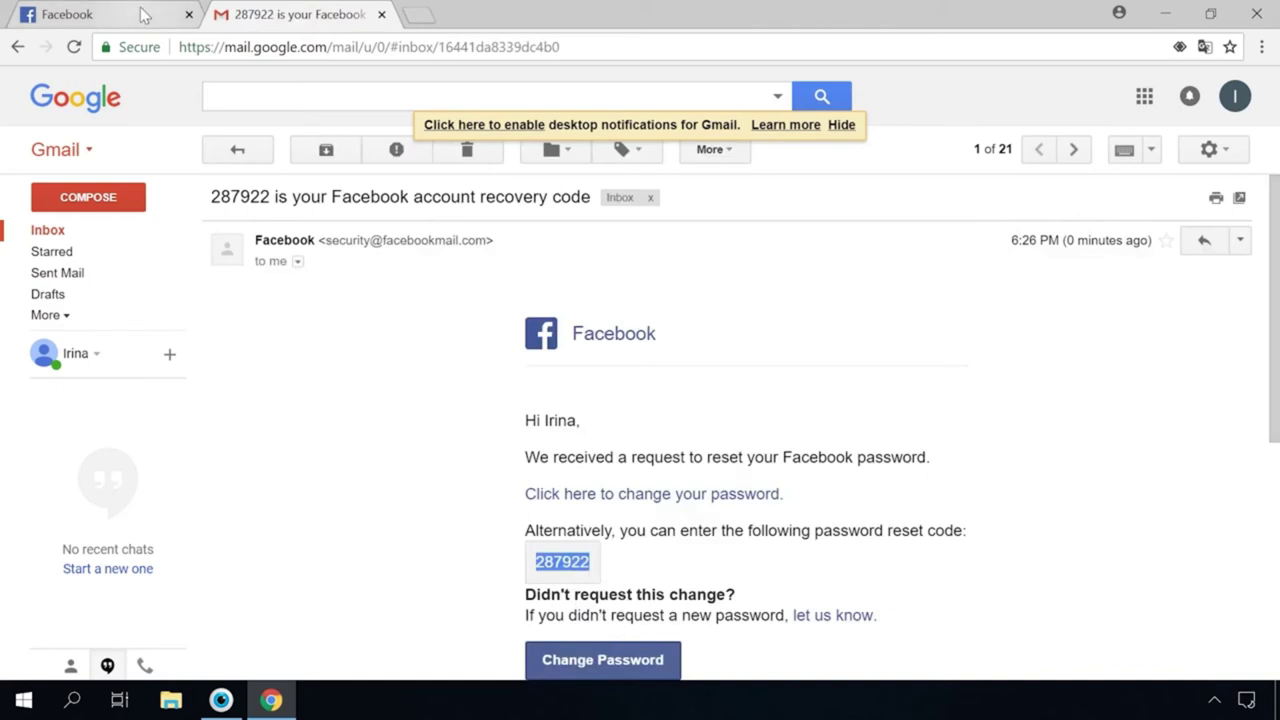
# Paste the copied reset code into Facebook's security code field and continue
pyautogui.click(145, 15)
pyautogui.click(421, 368)
pyautogui.rightClick(421, 368)
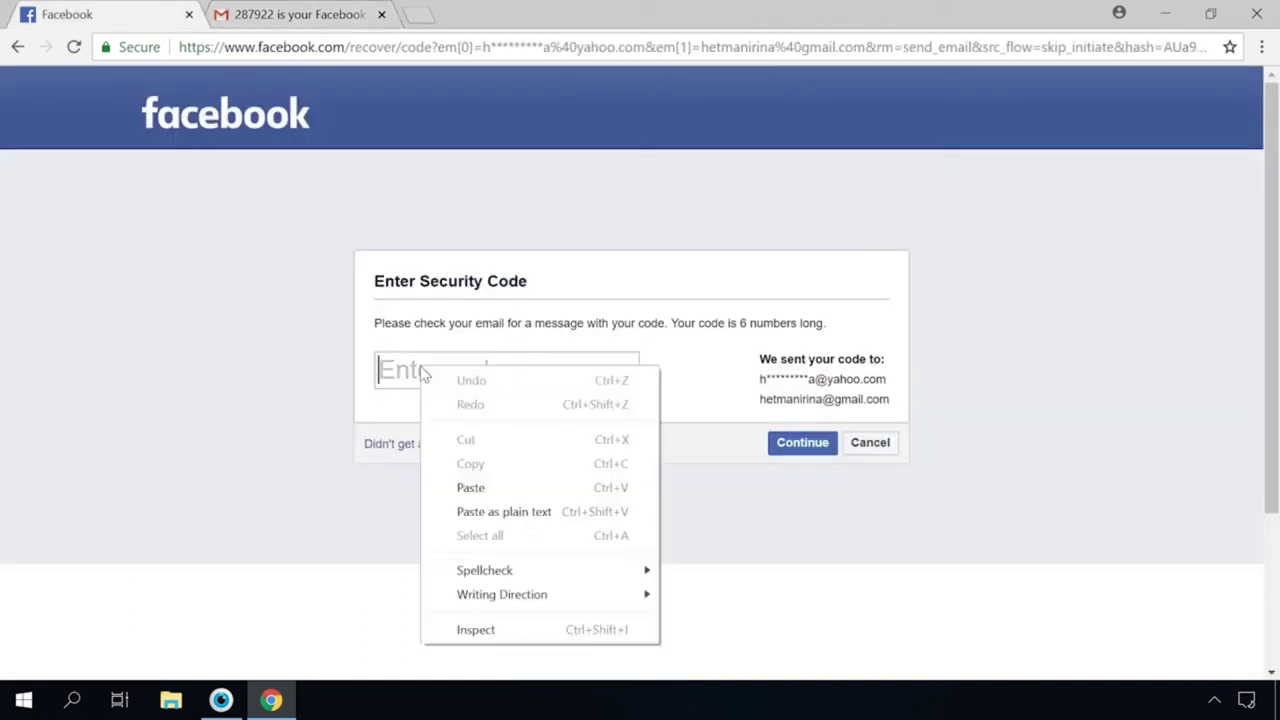
pyautogui.click(469, 488)
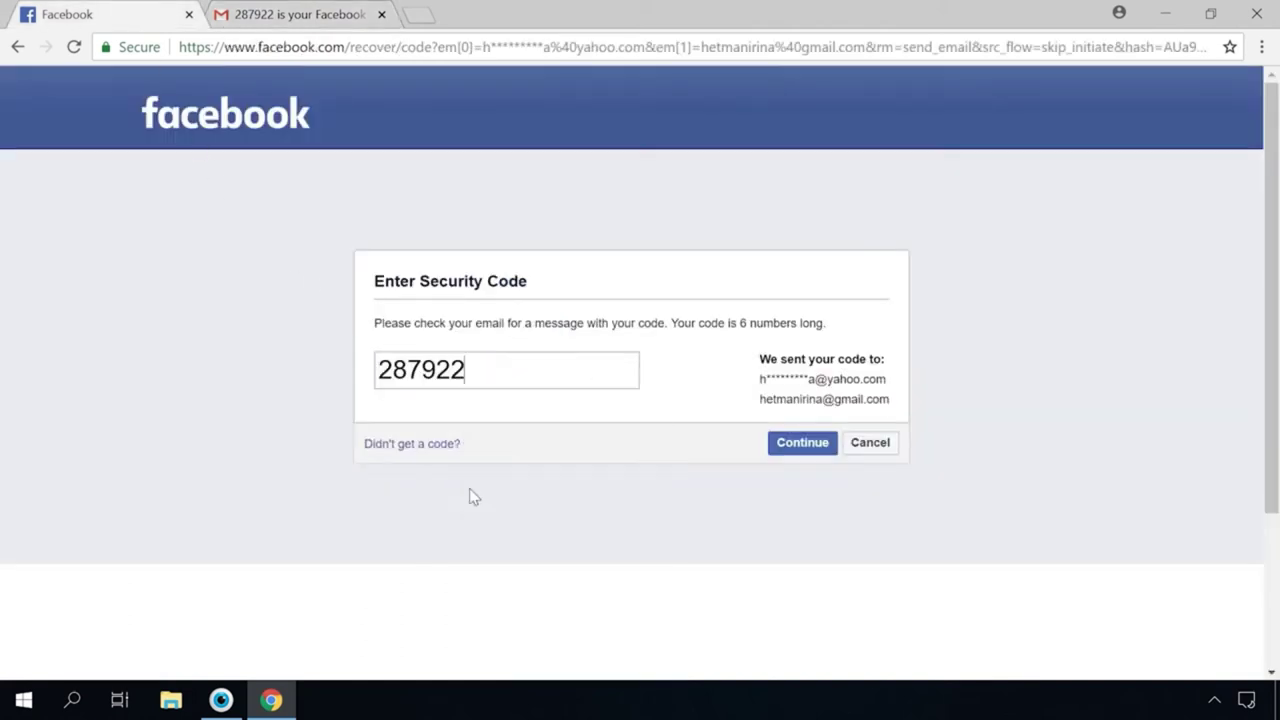
pyautogui.click(798, 447)
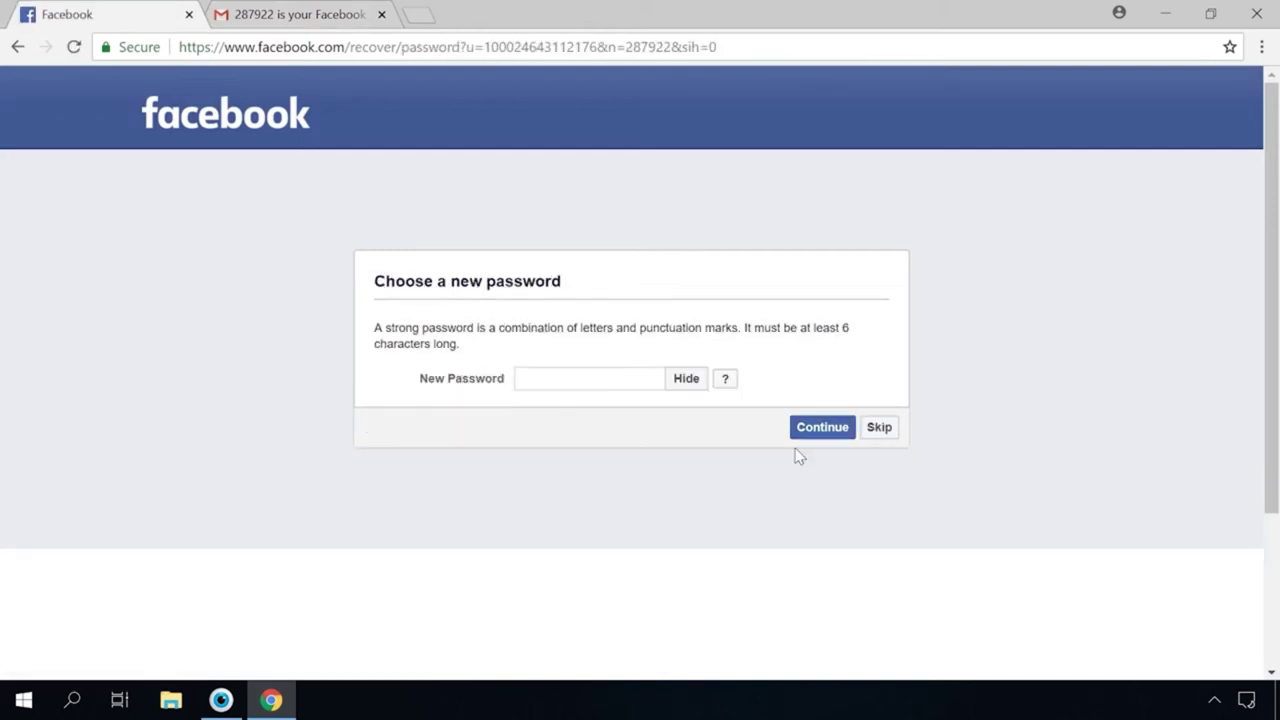
# Enter a new medium-strength password and submit it
pyautogui.click(619, 379)
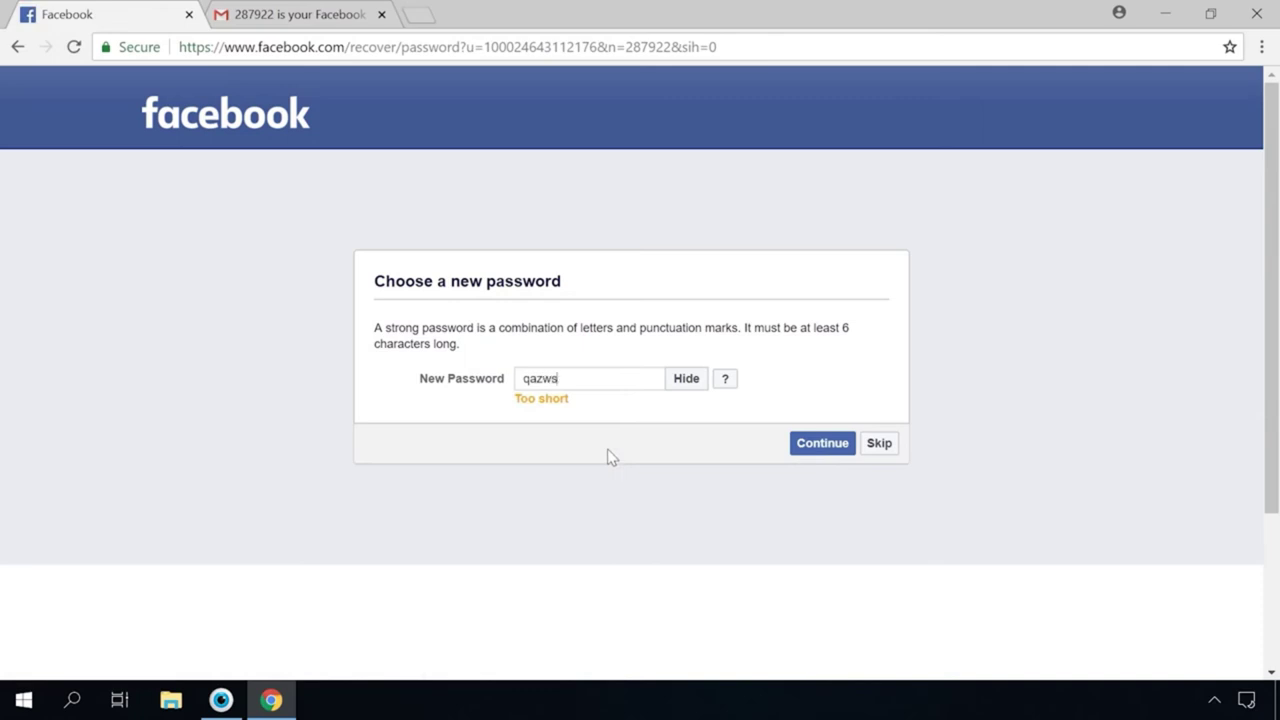
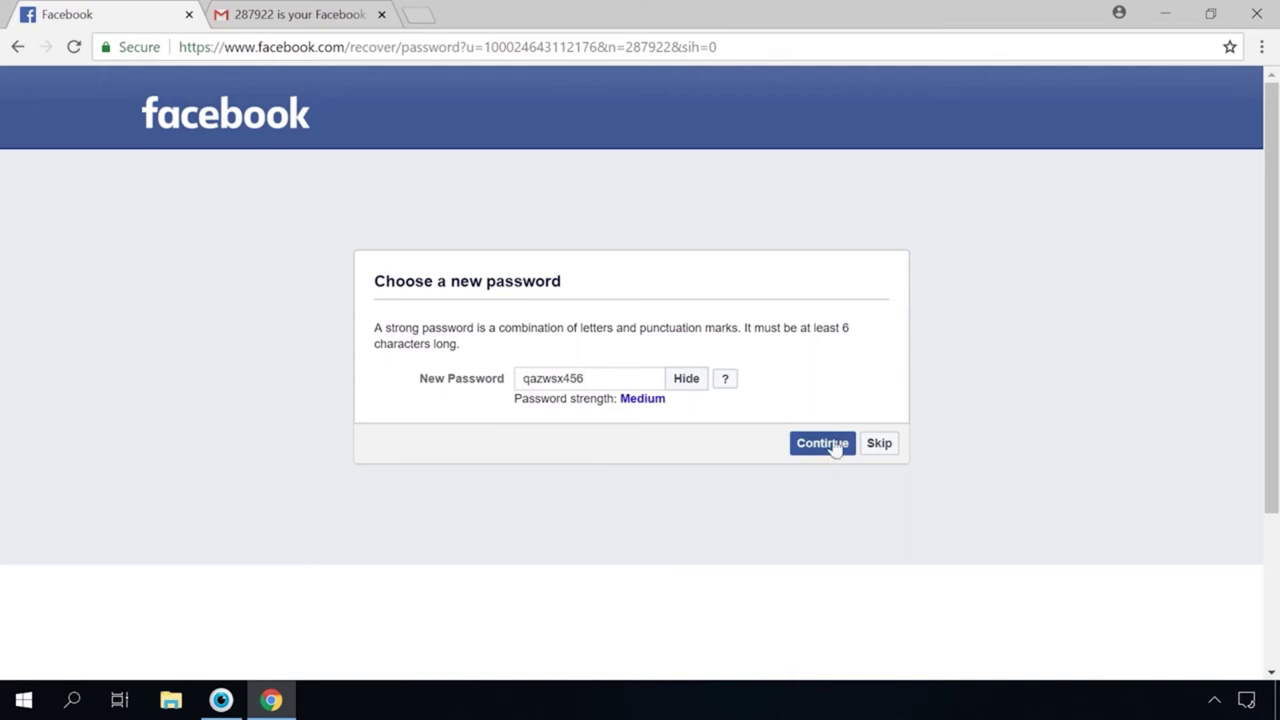
pyautogui.click(835, 447)
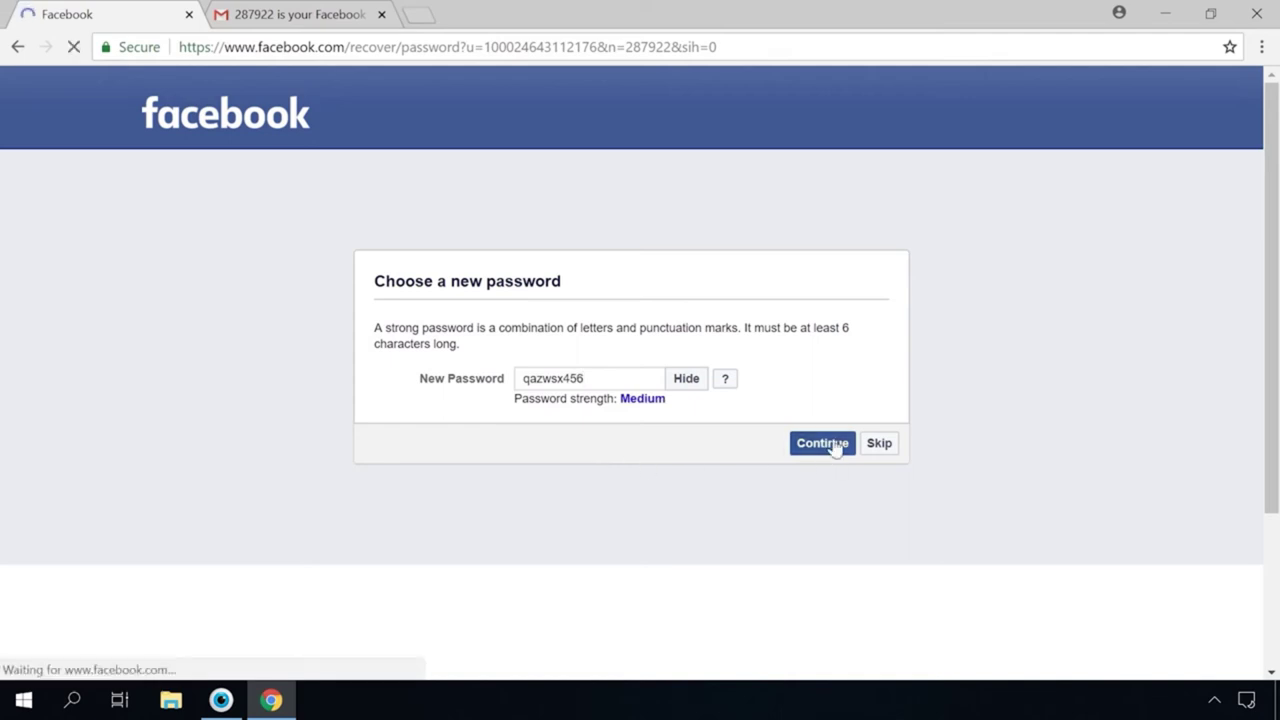
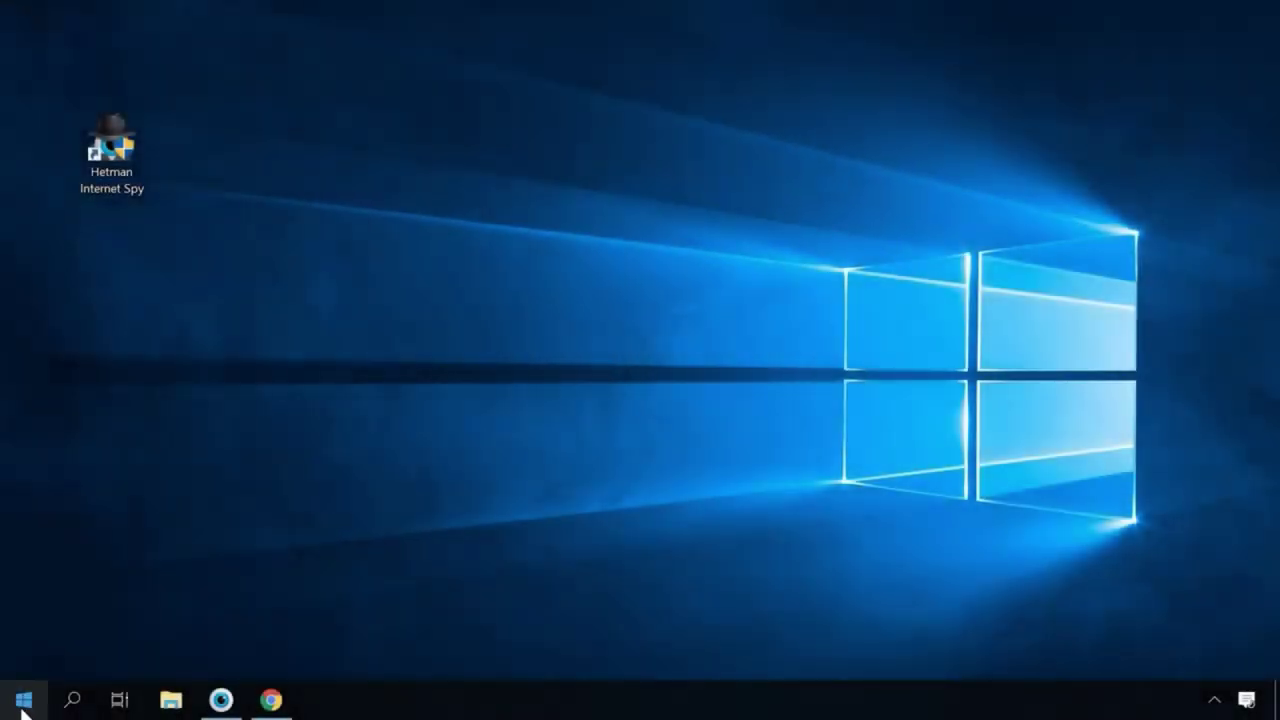
# Through Control Panel's User Accounts, start creating a password for the local administrator account
pyautogui.click(78, 710)
pyautogui.write('cont')
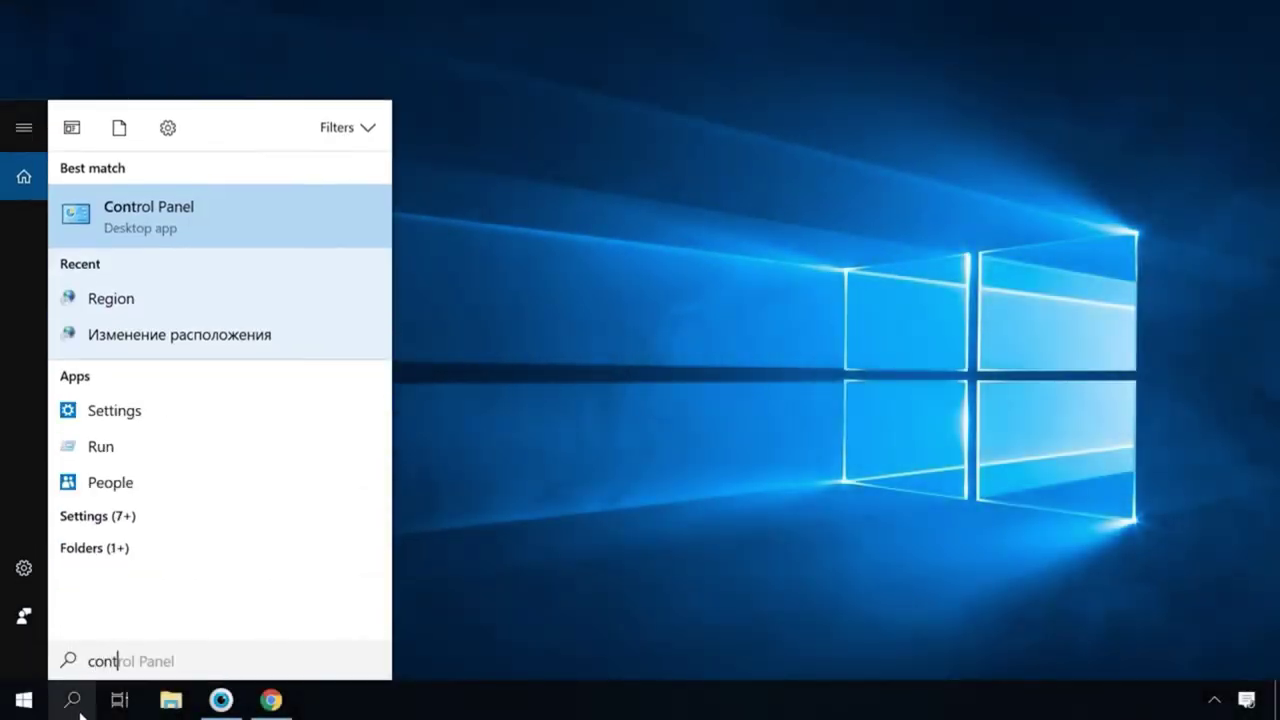
pyautogui.click(195, 220)
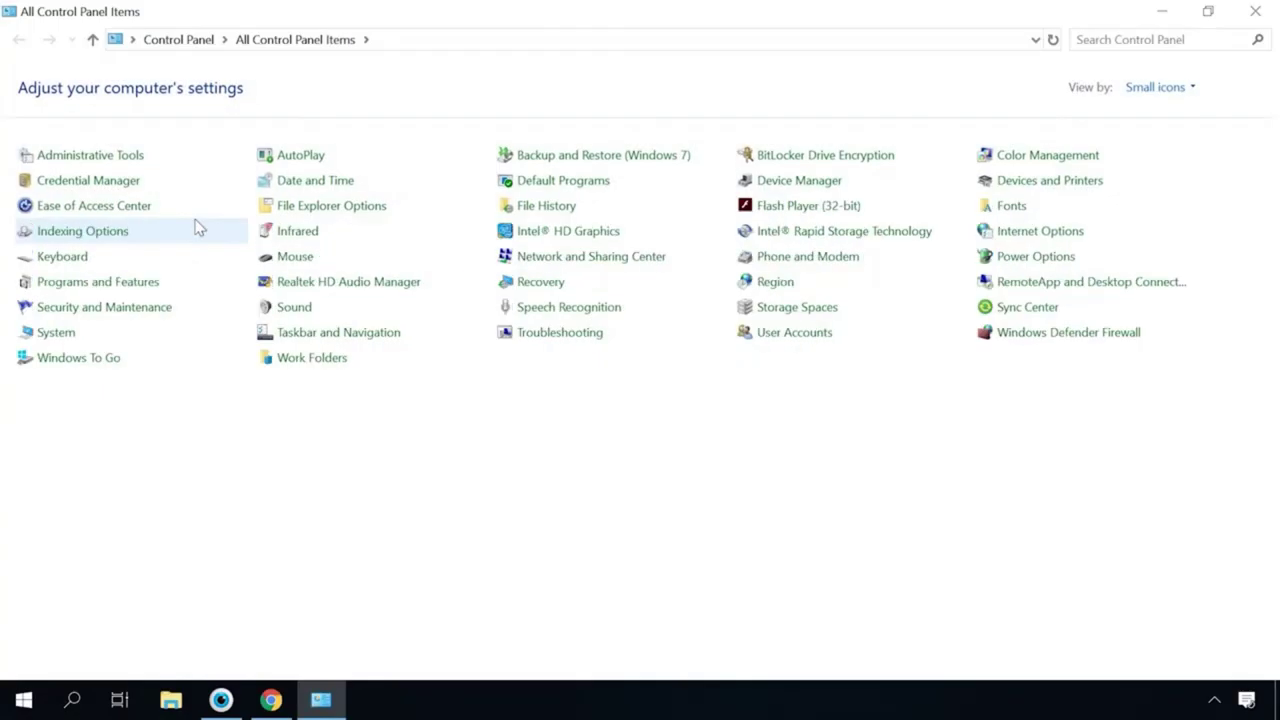
pyautogui.click(805, 335)
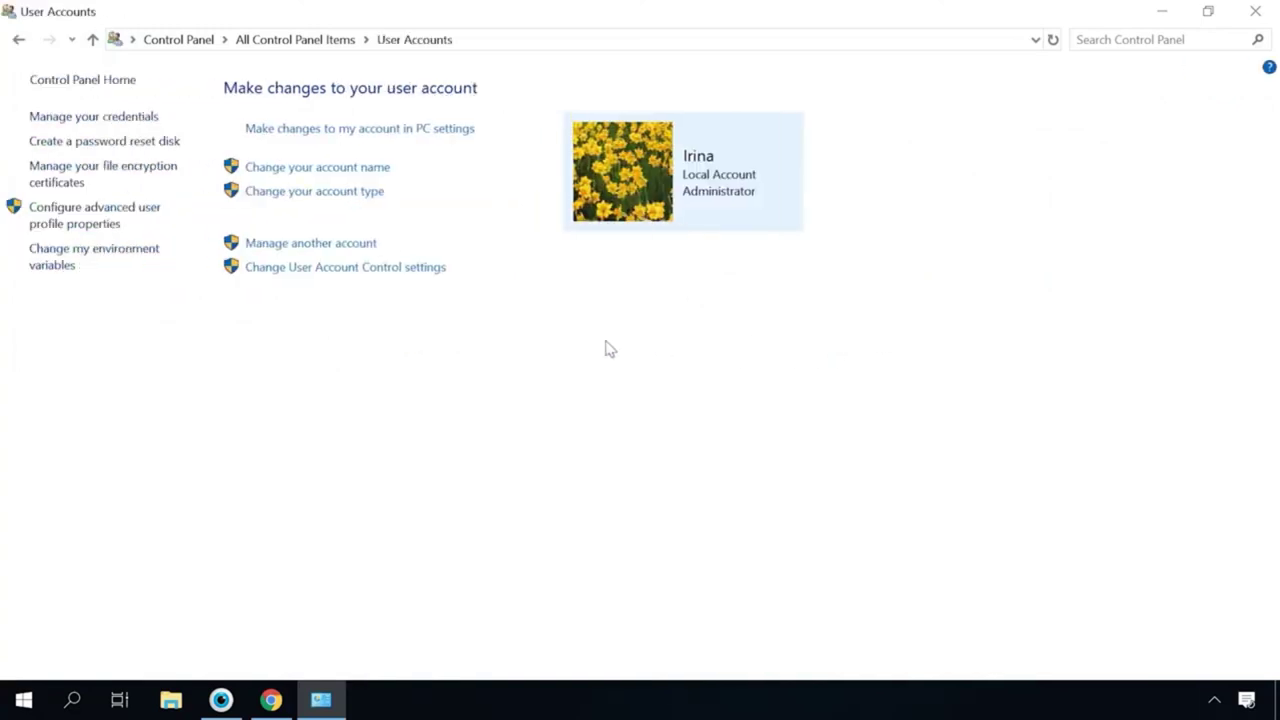
pyautogui.click(350, 251)
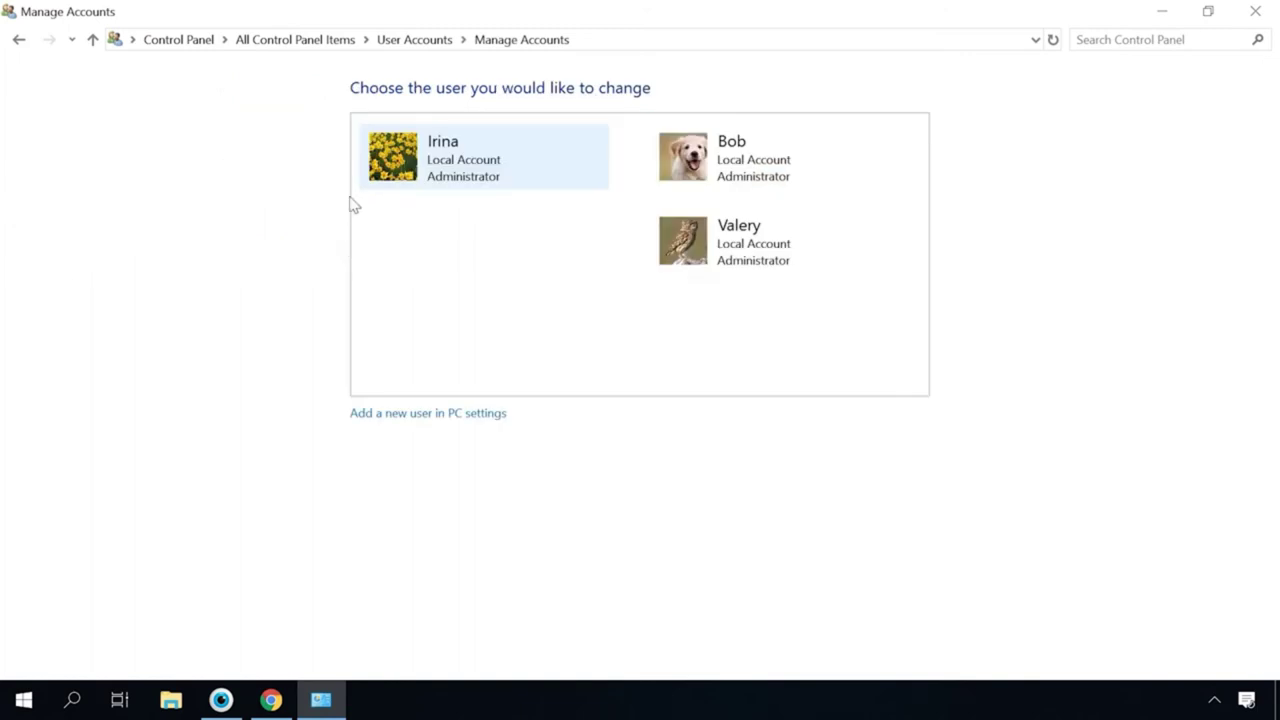
pyautogui.click(435, 165)
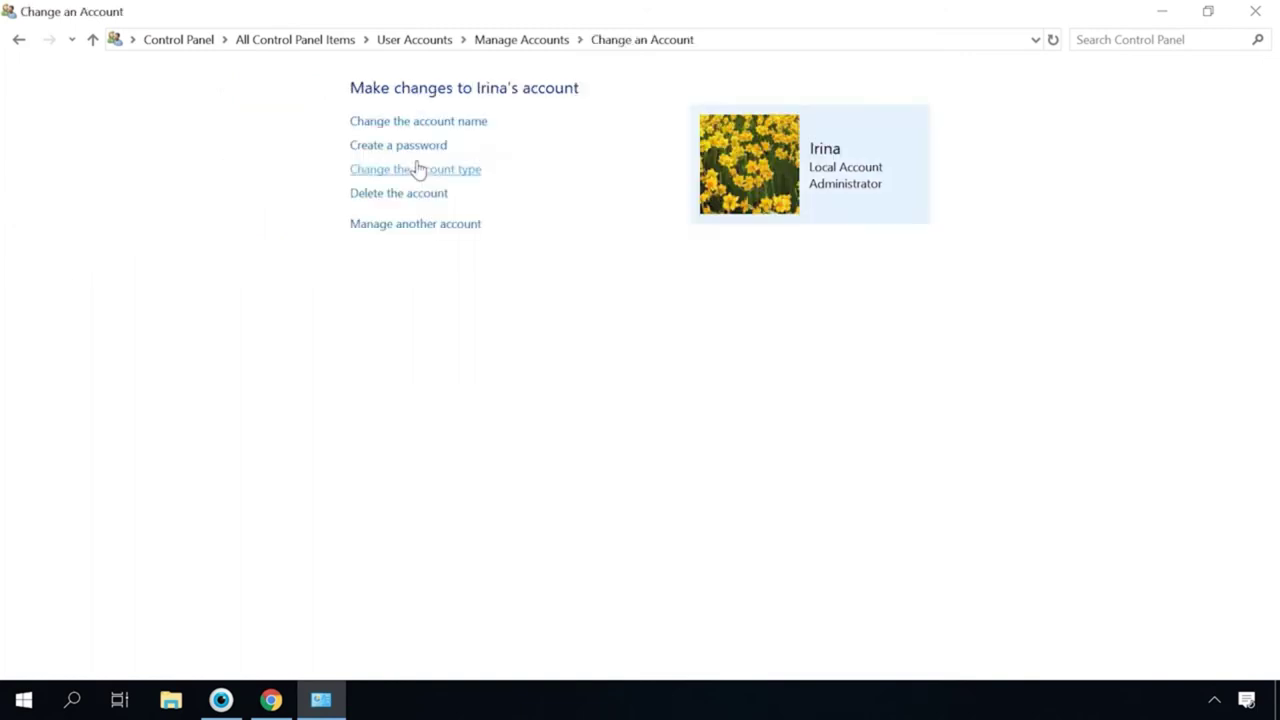
pyautogui.click(408, 148)
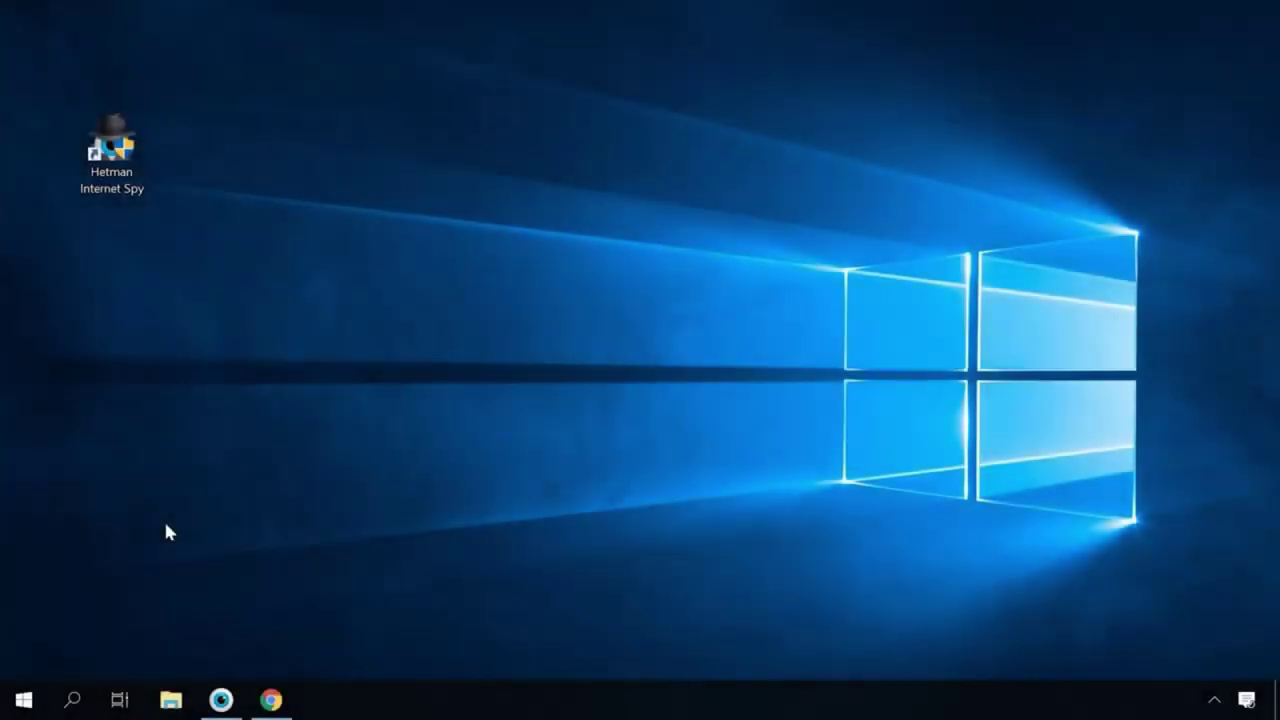
# In Windows Settings, go to Accounts > Sign-in options and add a password
pyautogui.click(23, 700)
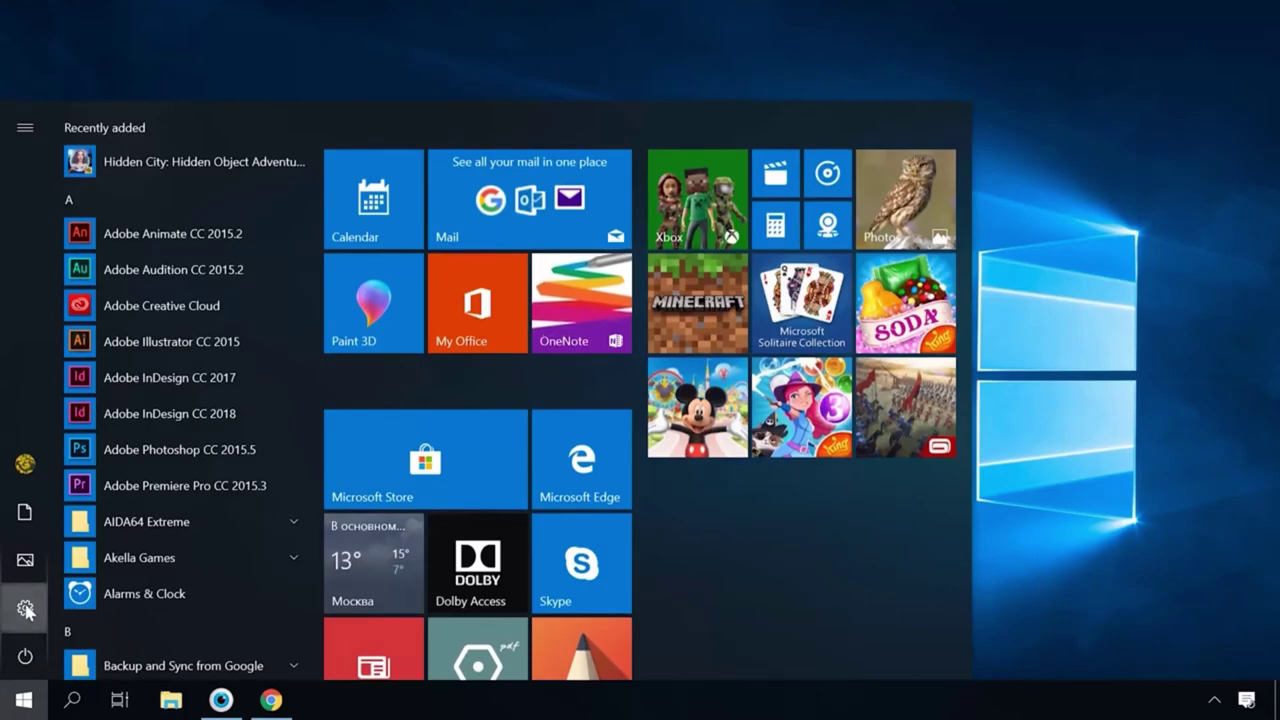
pyautogui.click(26, 608)
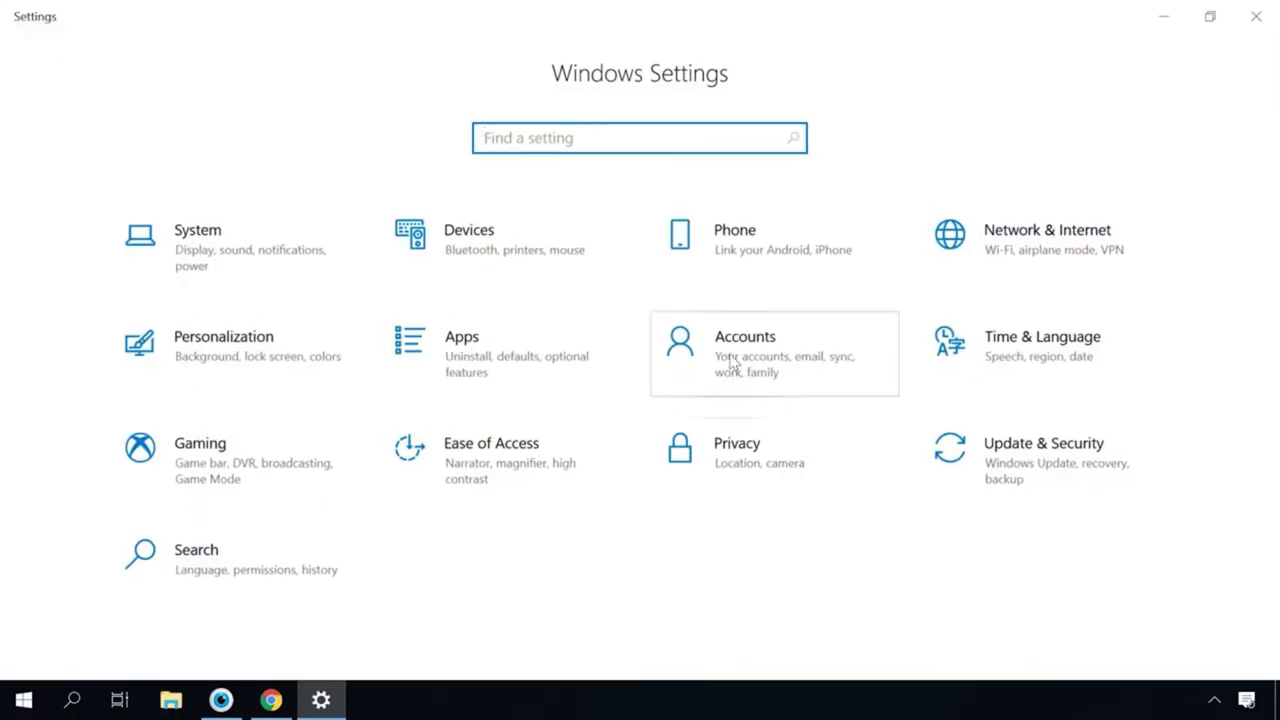
pyautogui.click(731, 365)
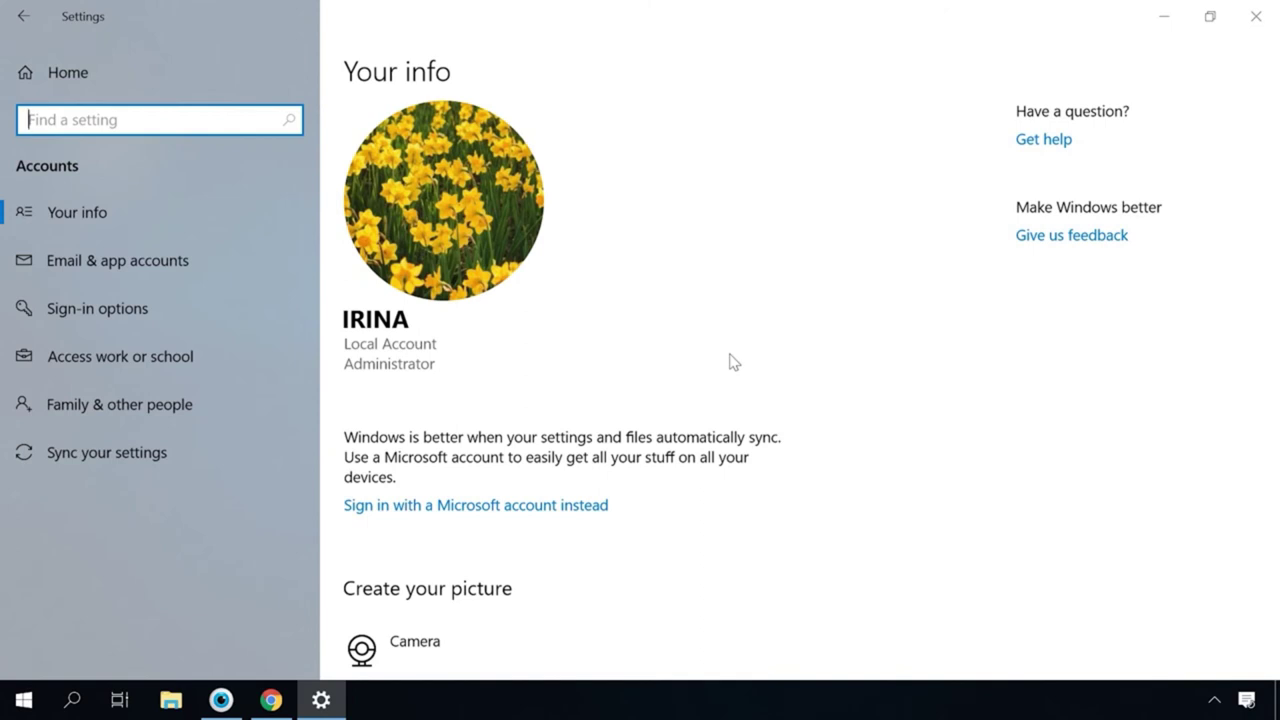
pyautogui.click(116, 313)
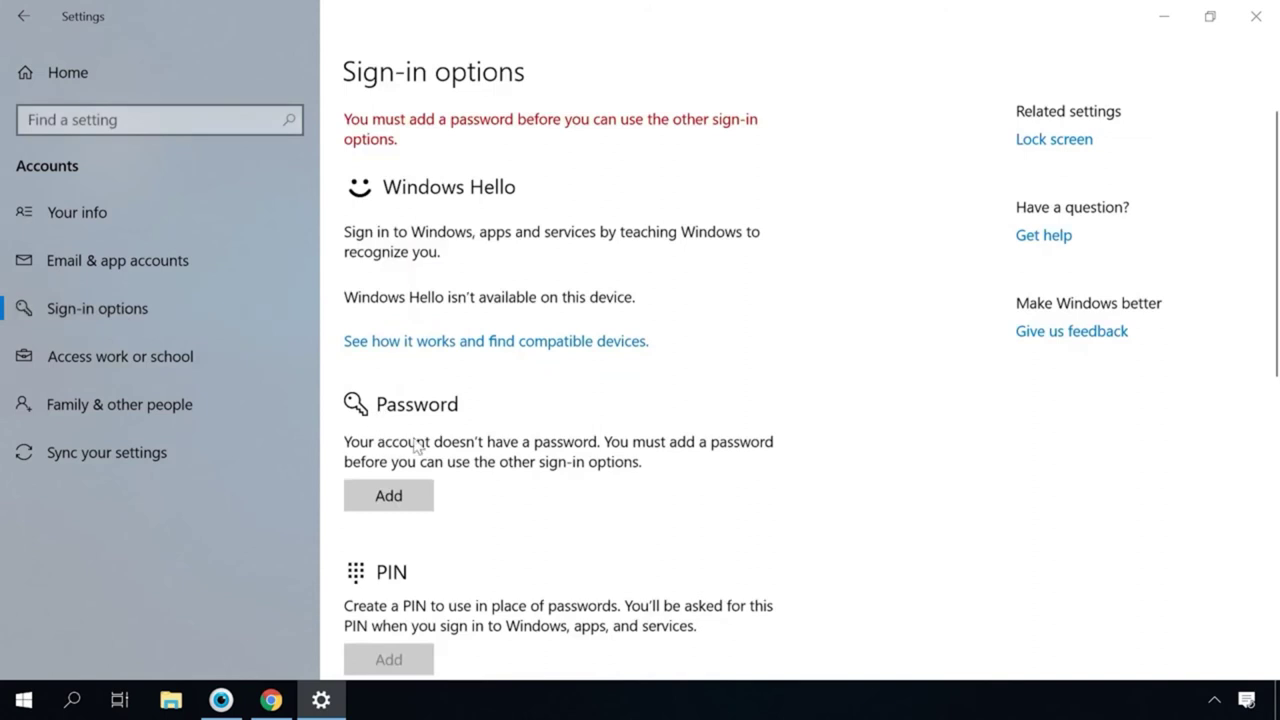
pyautogui.click(390, 500)
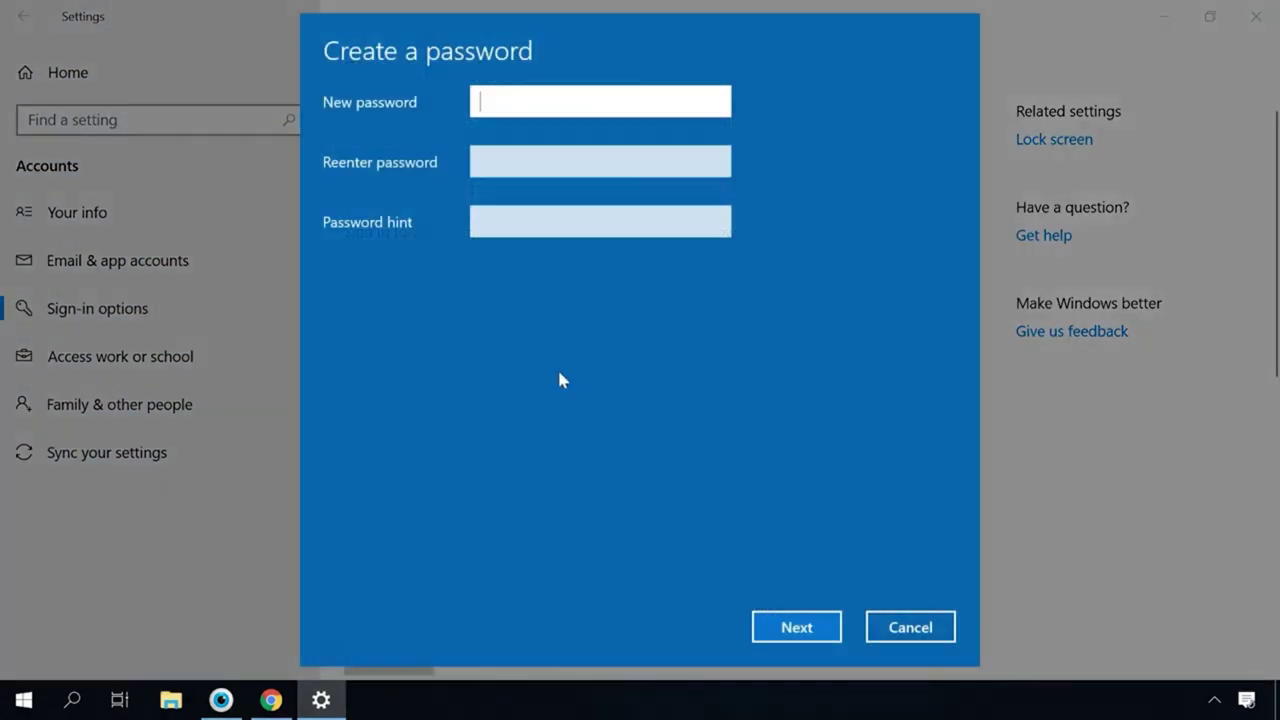
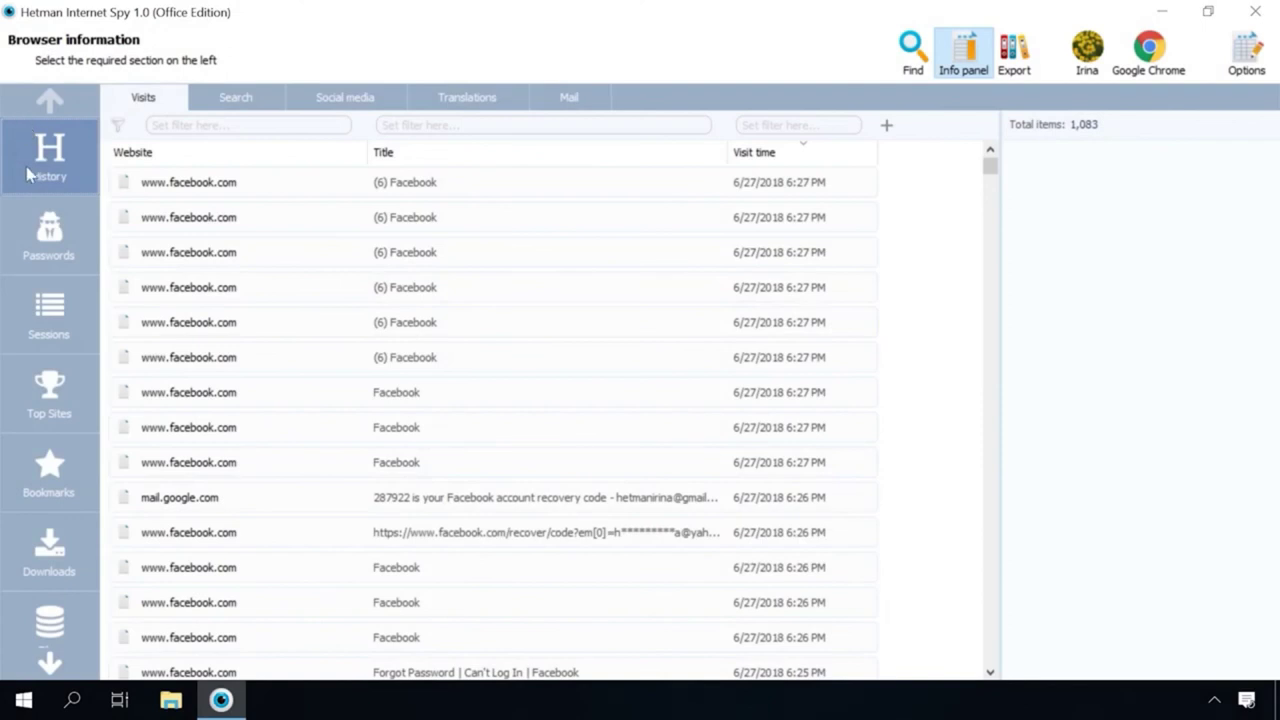
# List the recovered Gmail messages and inspect the primary-email-change and Facebook recovery code emails
pyautogui.click(570, 98)
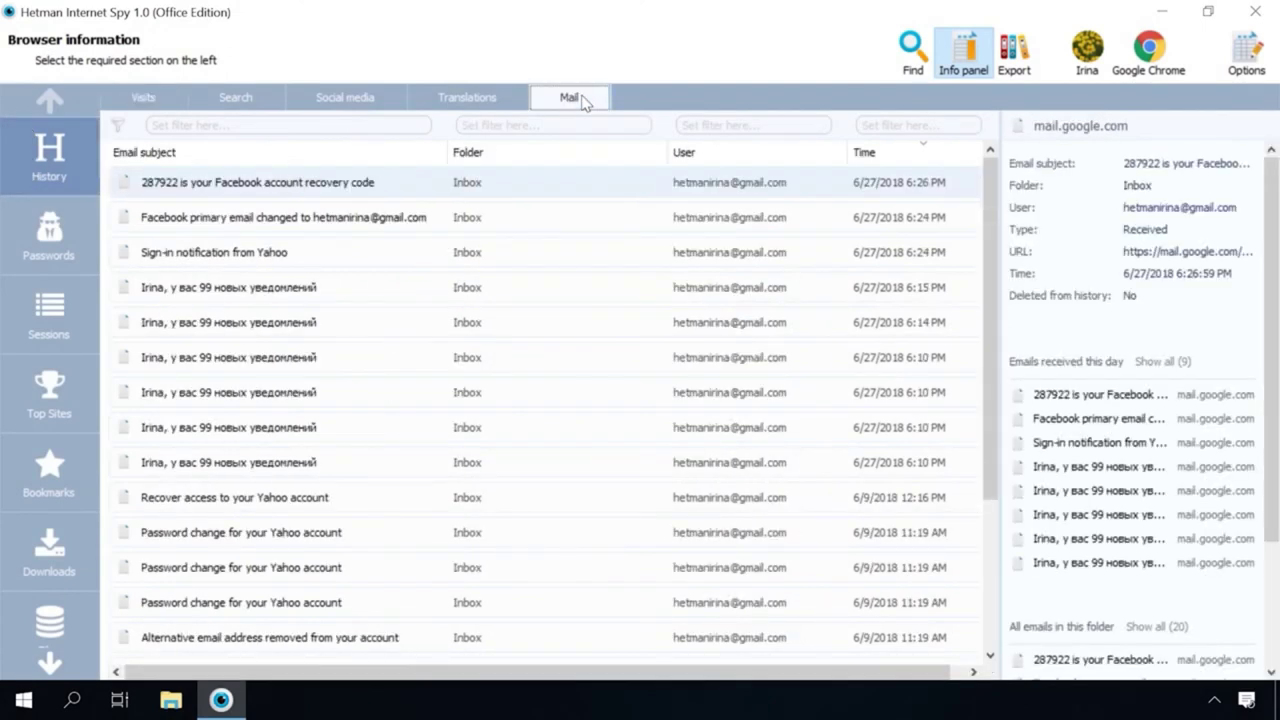
pyautogui.scroll(-2, 561, 360)
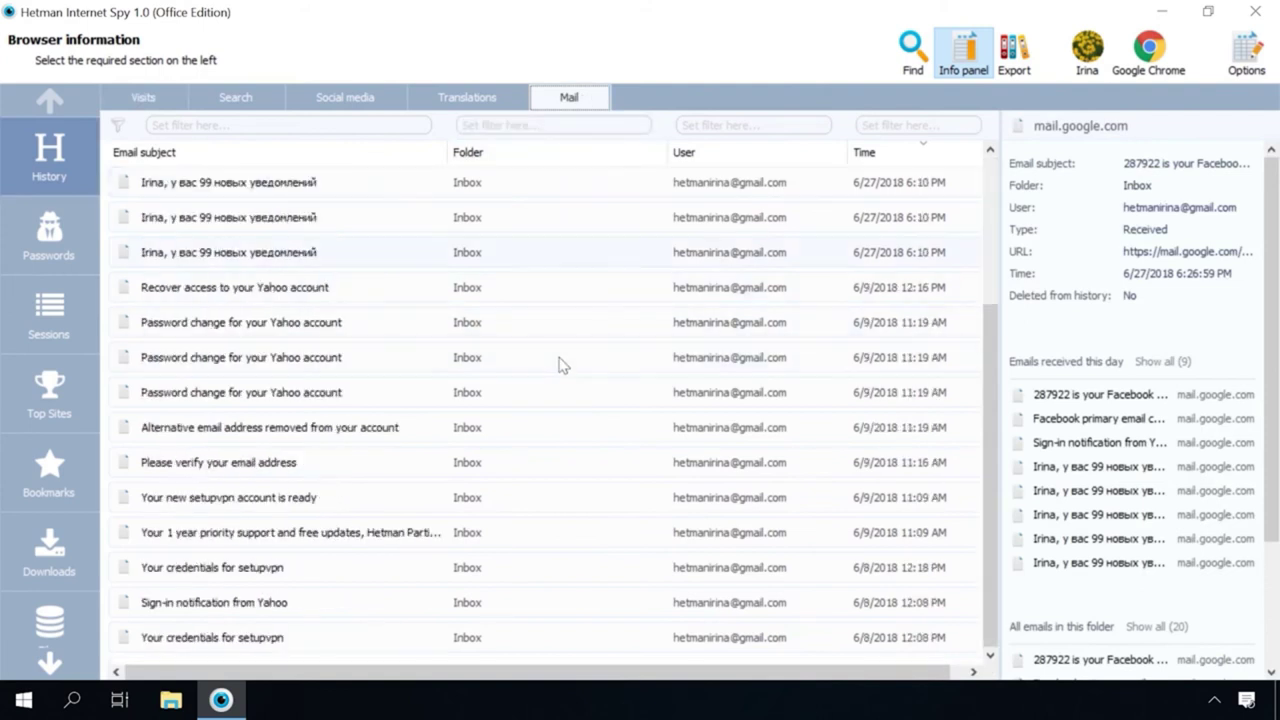
pyautogui.scroll(2, 553, 400)
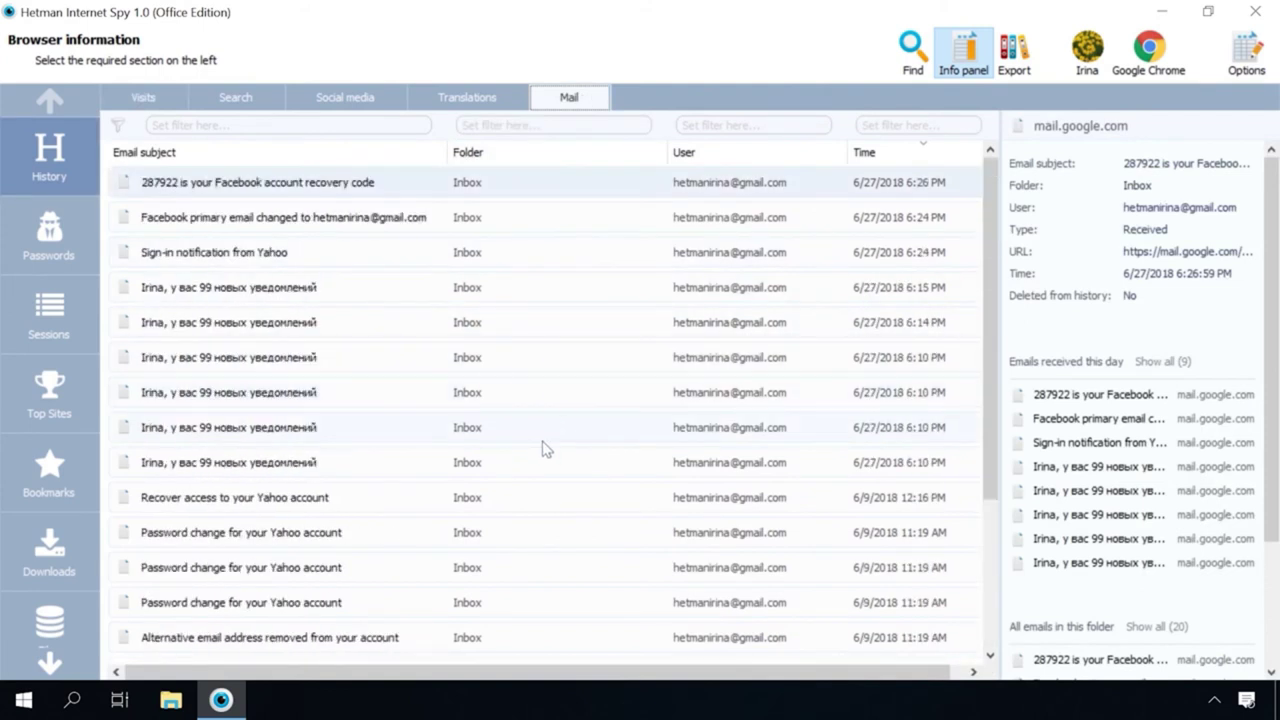
pyautogui.click(590, 222)
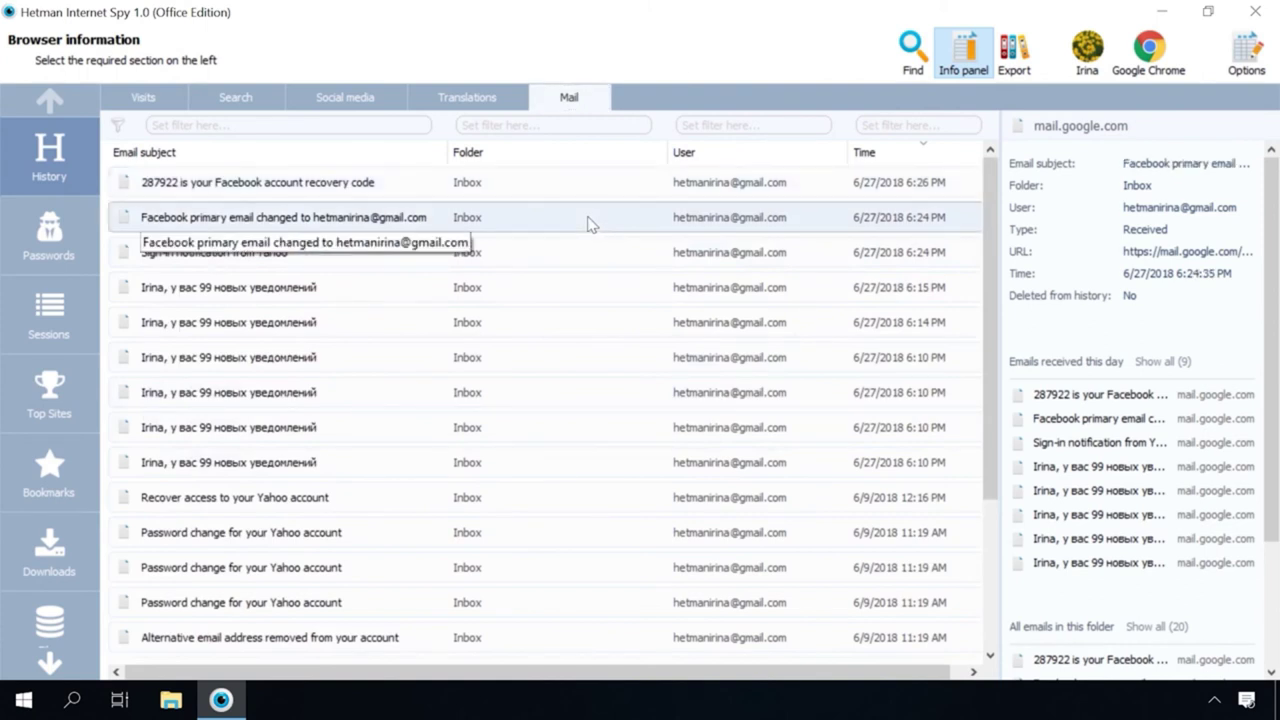
pyautogui.click(588, 195)
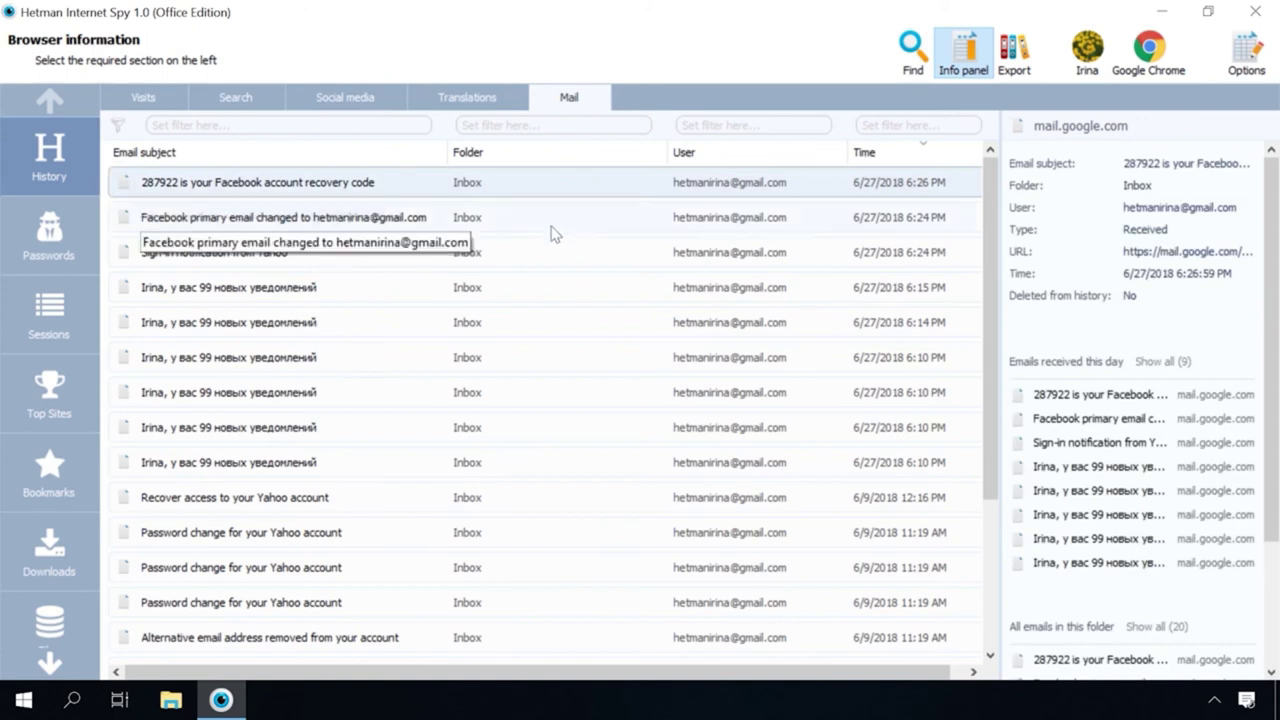
pyautogui.scroll(-2, 474, 520)
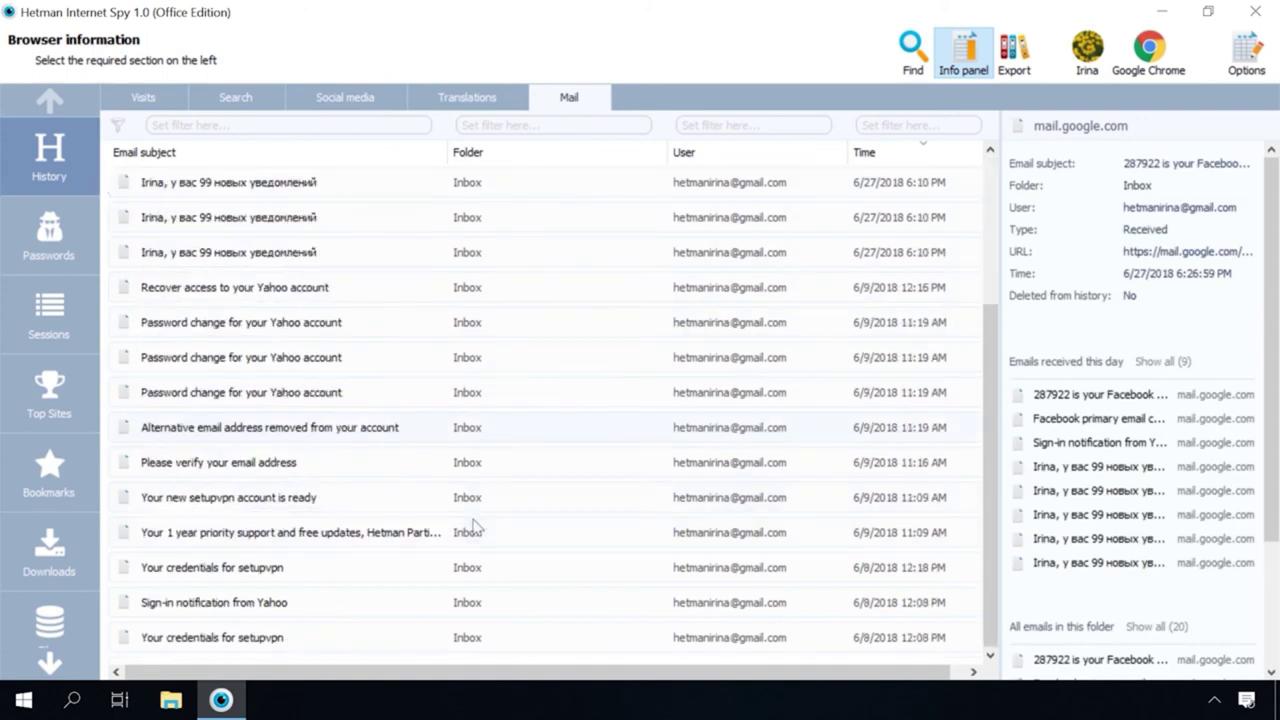
pyautogui.scroll(2, 474, 526)
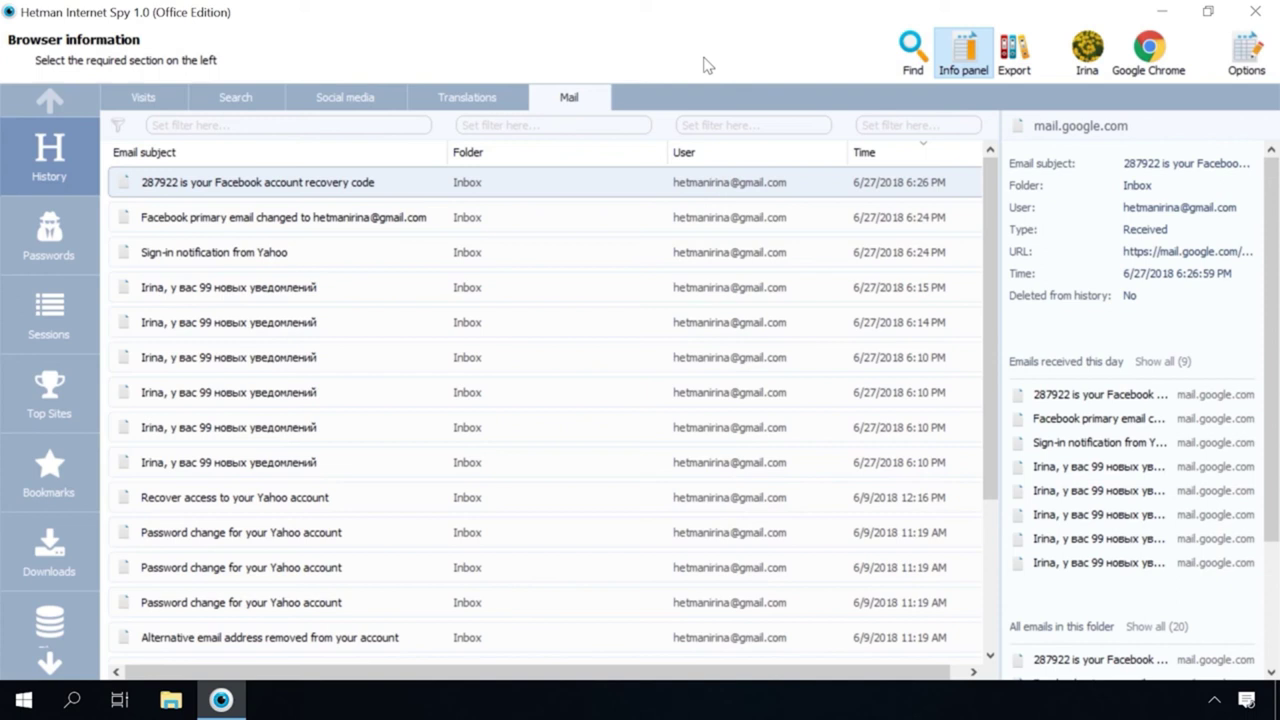
# Show the Social media list and browse the recorded Facebook visits with titles and visit times
pyautogui.click(345, 97)
pyautogui.scroll(-6, 377, 291)
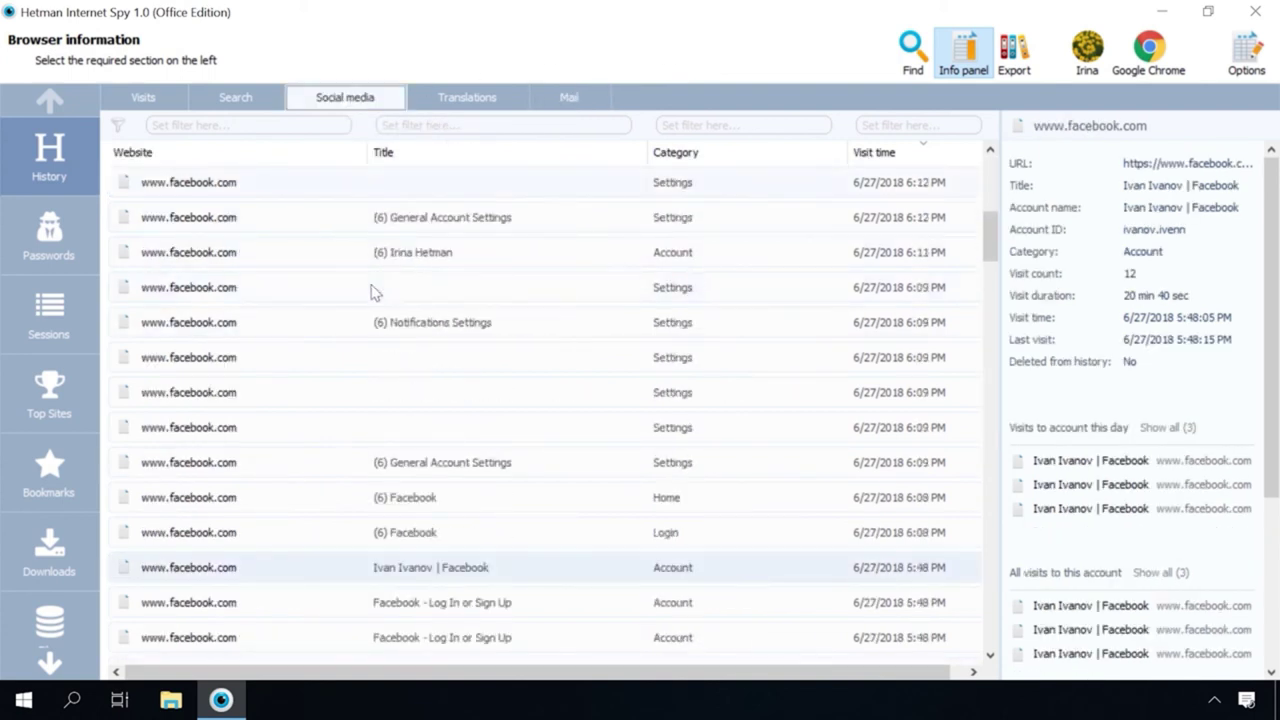
pyautogui.scroll(-3, 372, 290)
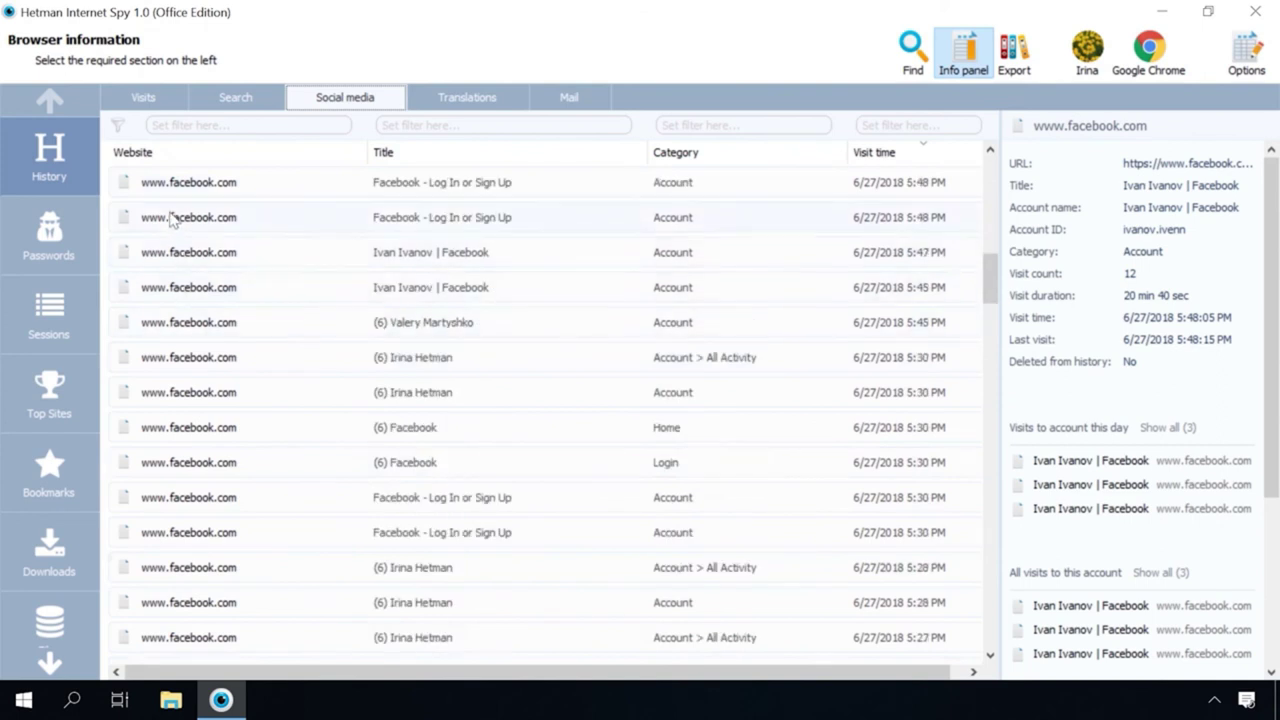
pyautogui.scroll(2, 173, 240)
pyautogui.scroll(-3, 118, 392)
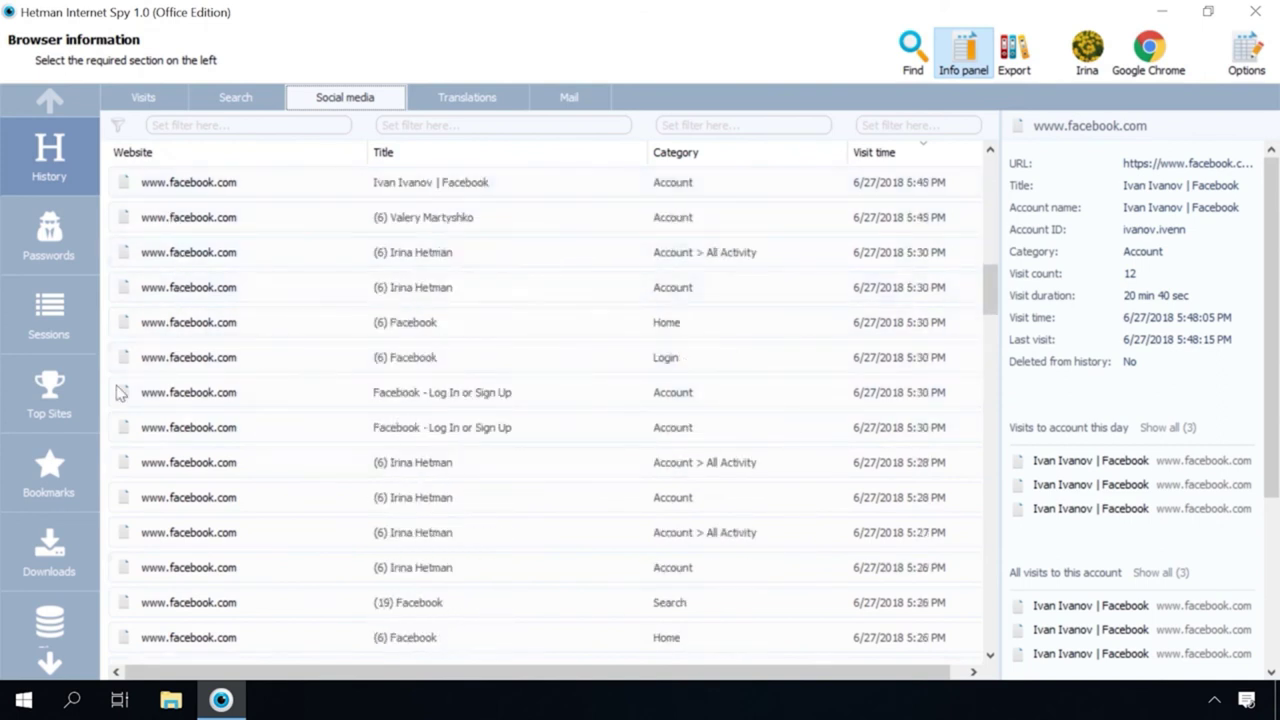
pyautogui.scroll(-1, 118, 392)
pyautogui.scroll(4, 118, 392)
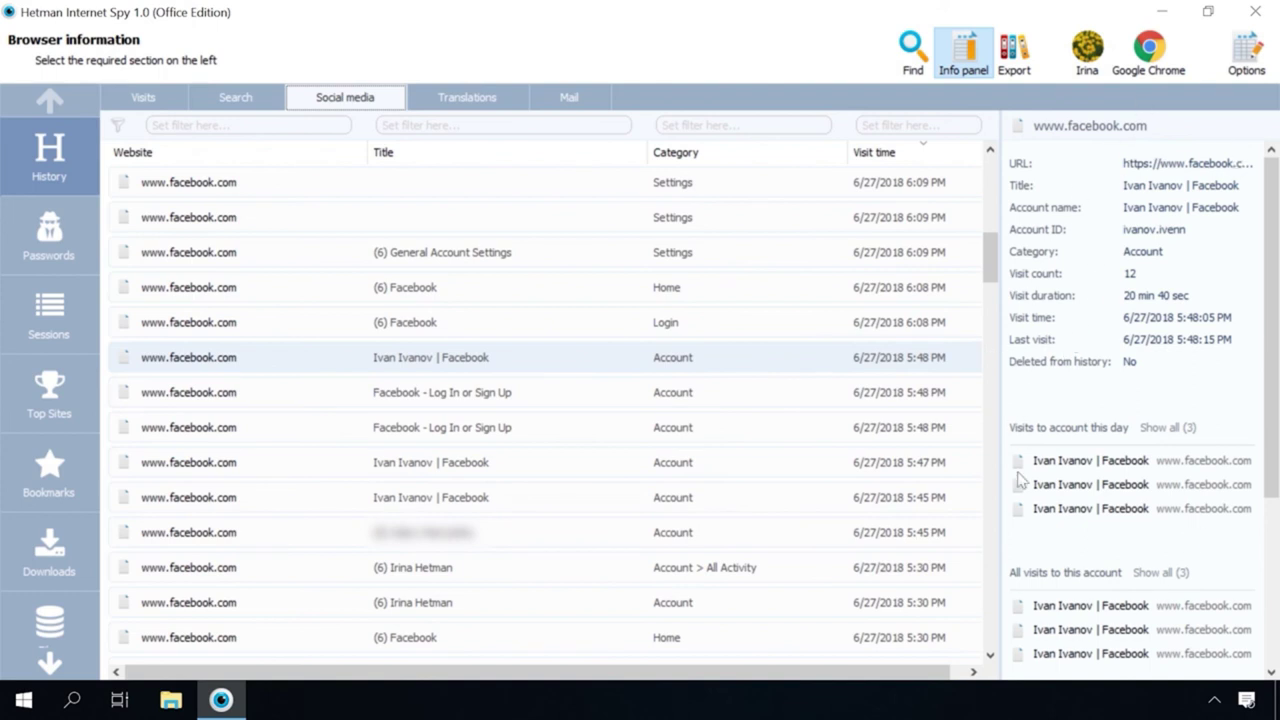
# Scroll the Info panel to the profile's visit links under Visits to account this day
pyautogui.scroll(-5, 1100, 452)
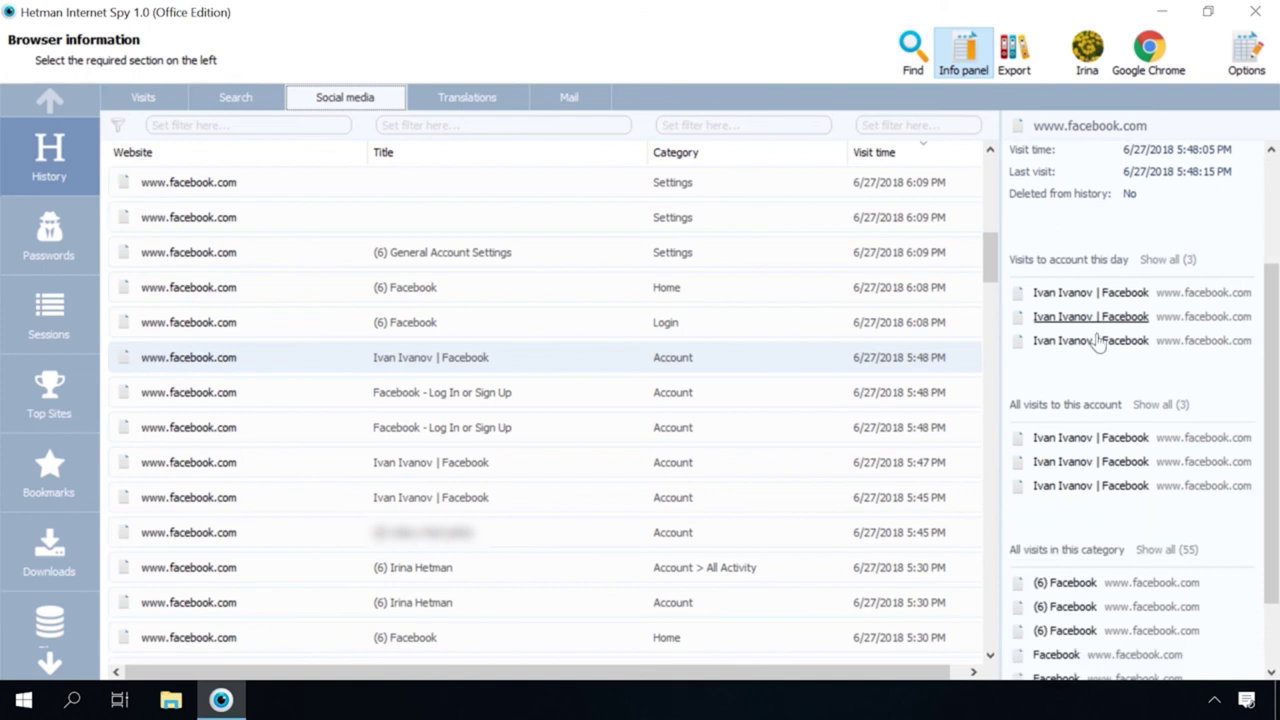
pyautogui.scroll(5, 1092, 368)
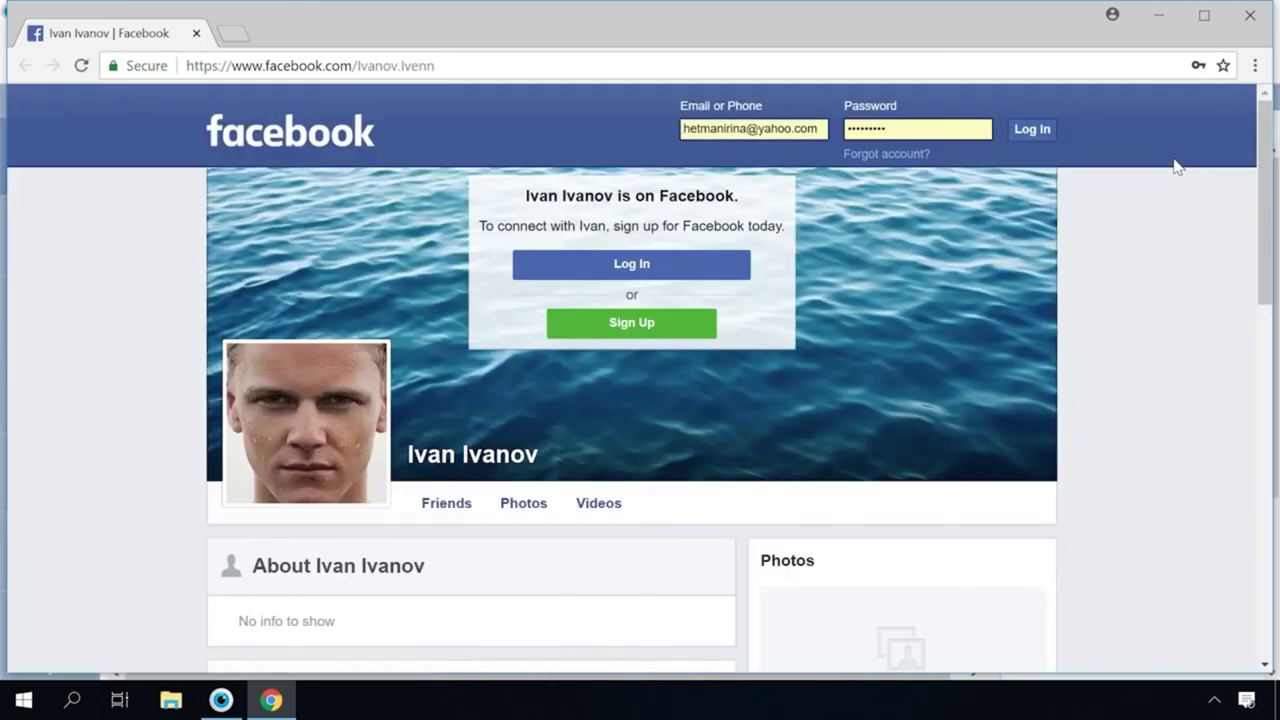
# Close the Chrome window showing the Facebook profile
pyautogui.click(1249, 16)
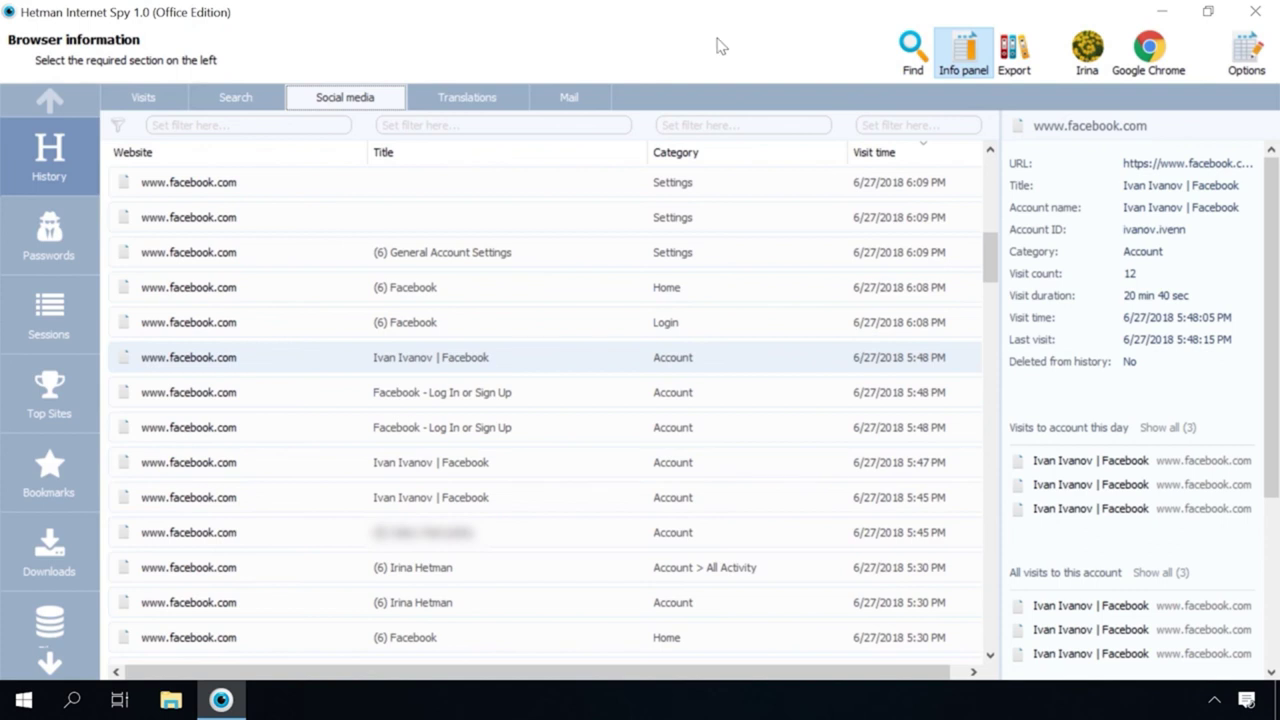
pyautogui.click(50, 232)
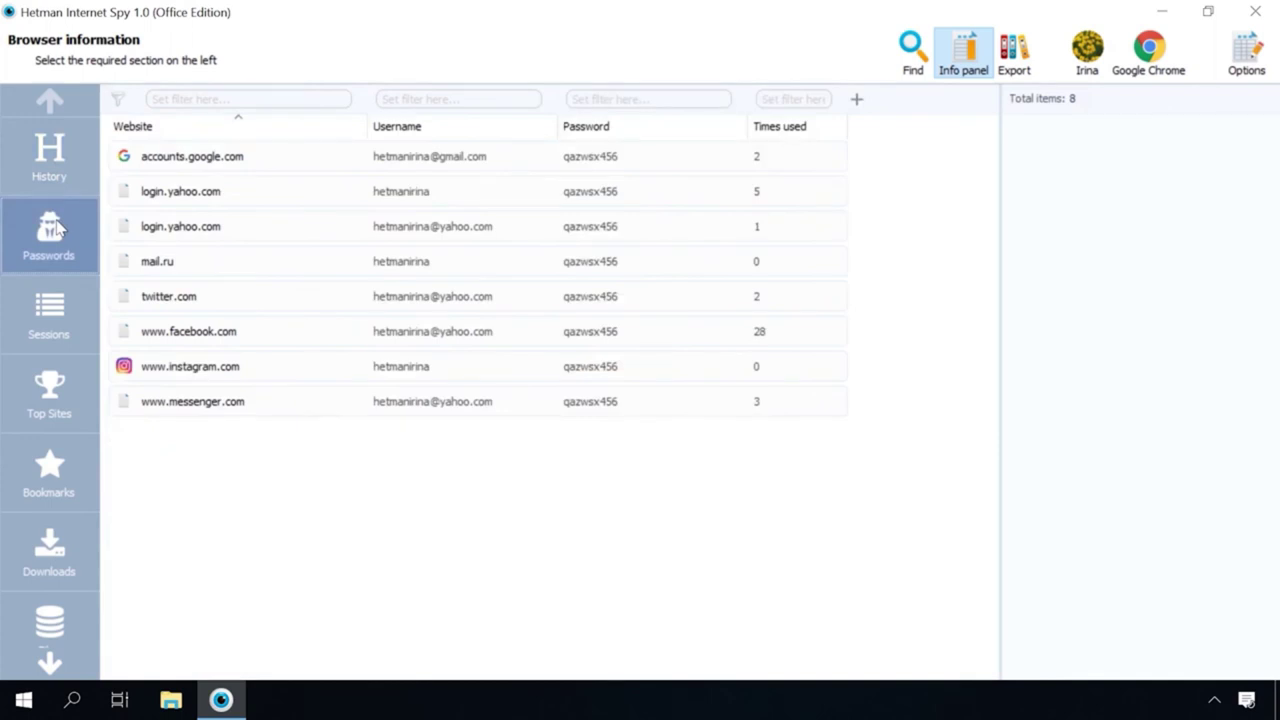
pyautogui.click(58, 170)
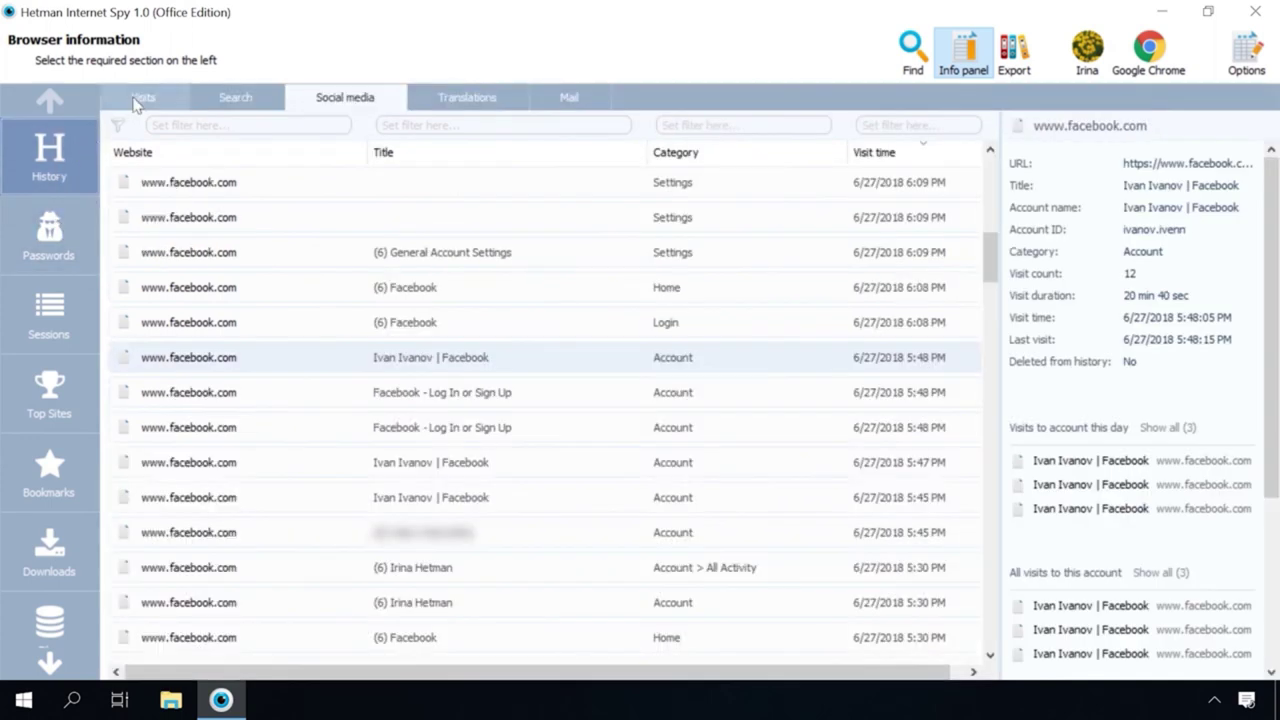